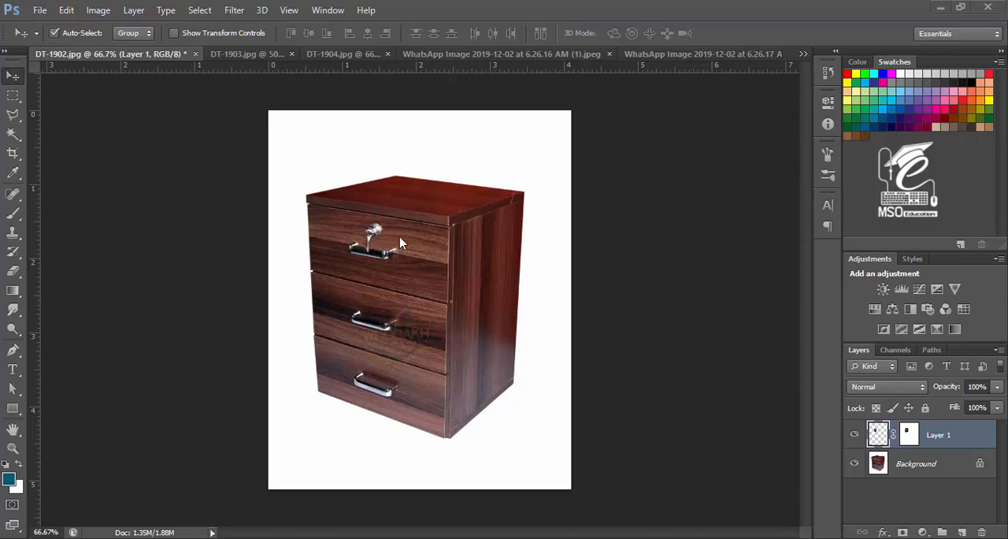
Step: Compare the finished drawer images with and without the pasted lock layer by toggling its visibility
click(854, 438)
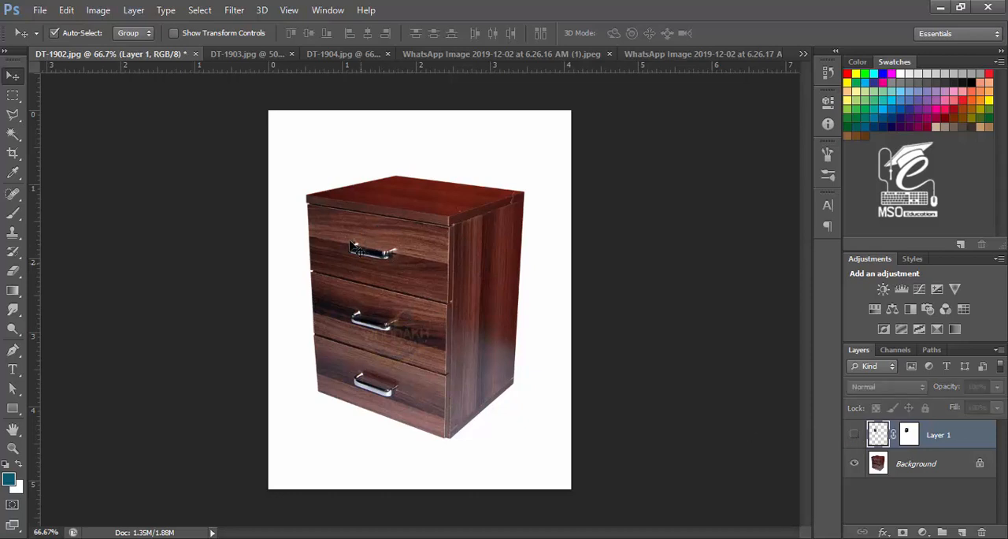
click(854, 436)
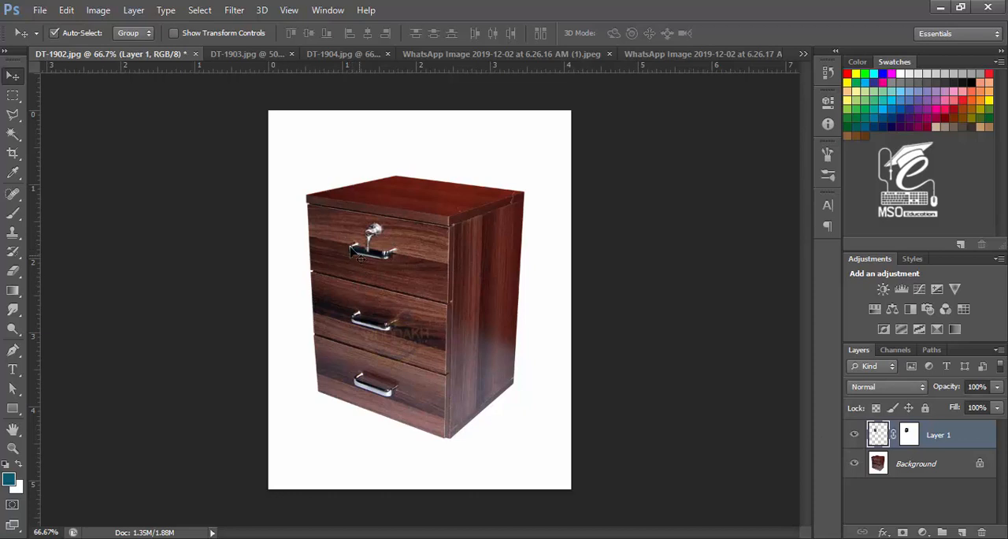
click(244, 53)
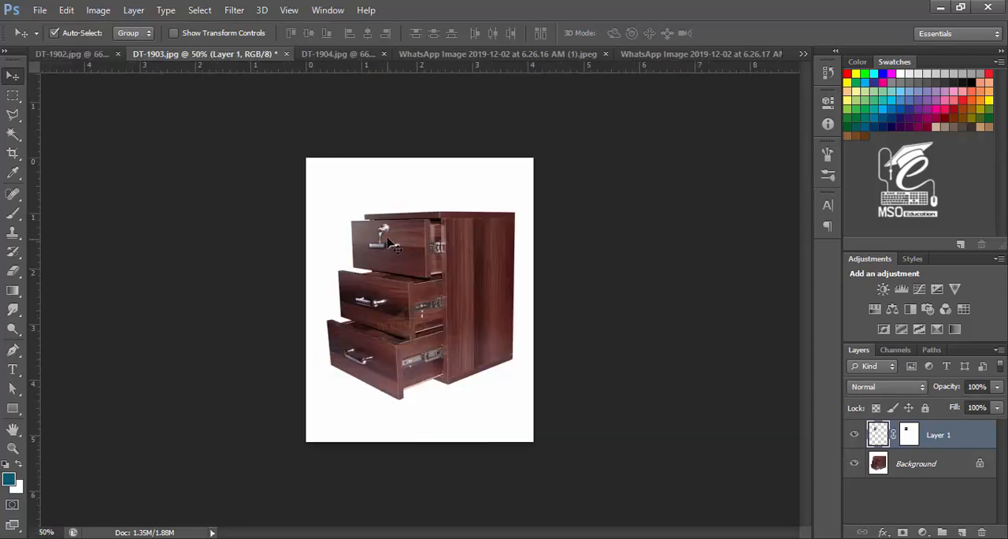
click(854, 436)
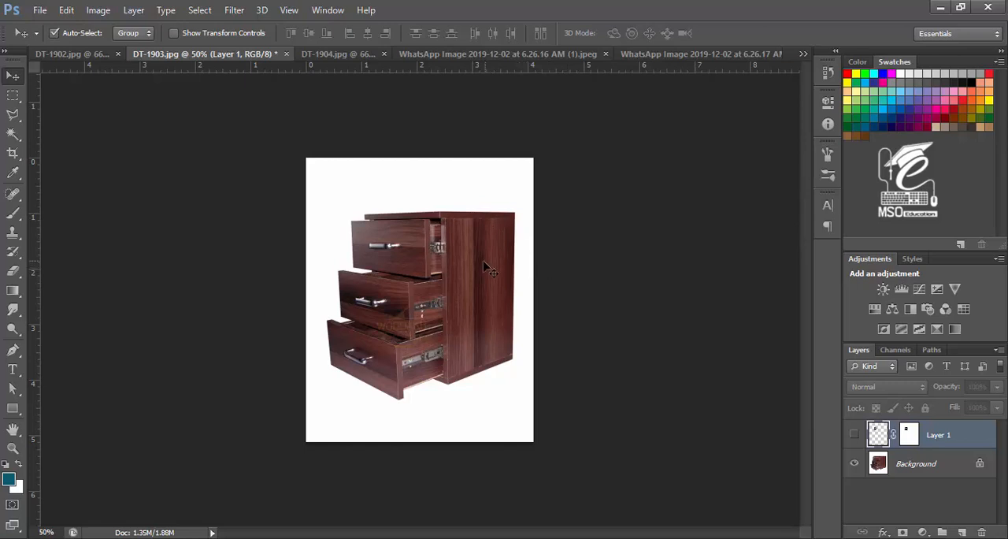
key(ctrl+shift+Tab)
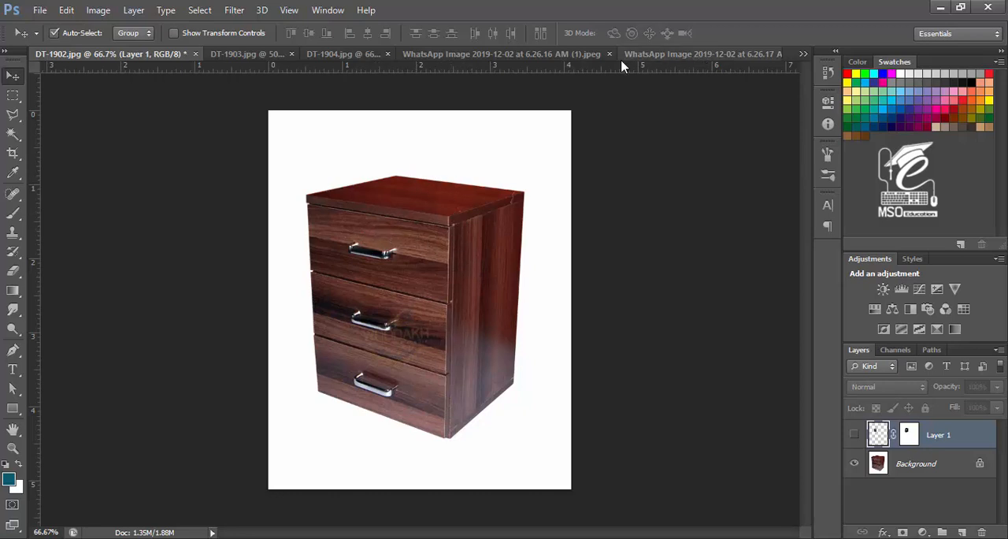
Step: Browse through the open documents to find the locker photo with a usable lock
key(ctrl+Tab)
key(ctrl+Tab)
key(ctrl+Tab)
key(ctrl+Tab)
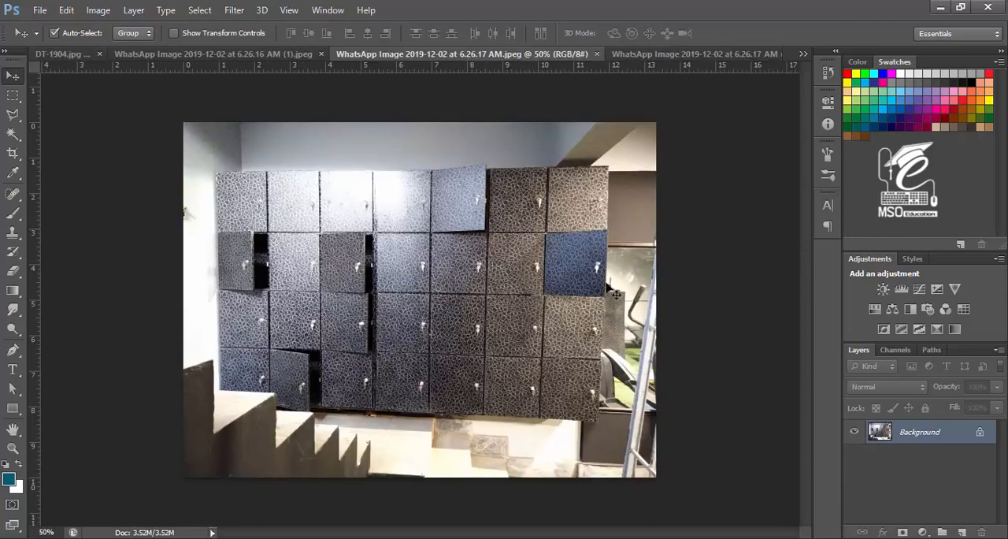
key(ctrl+shift+Tab)
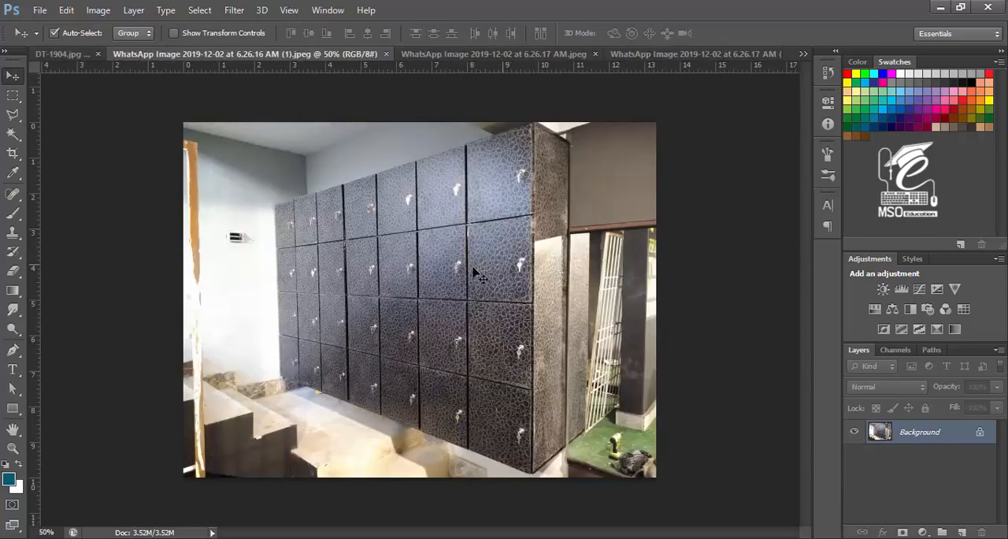
key(ctrl+shift+Tab)
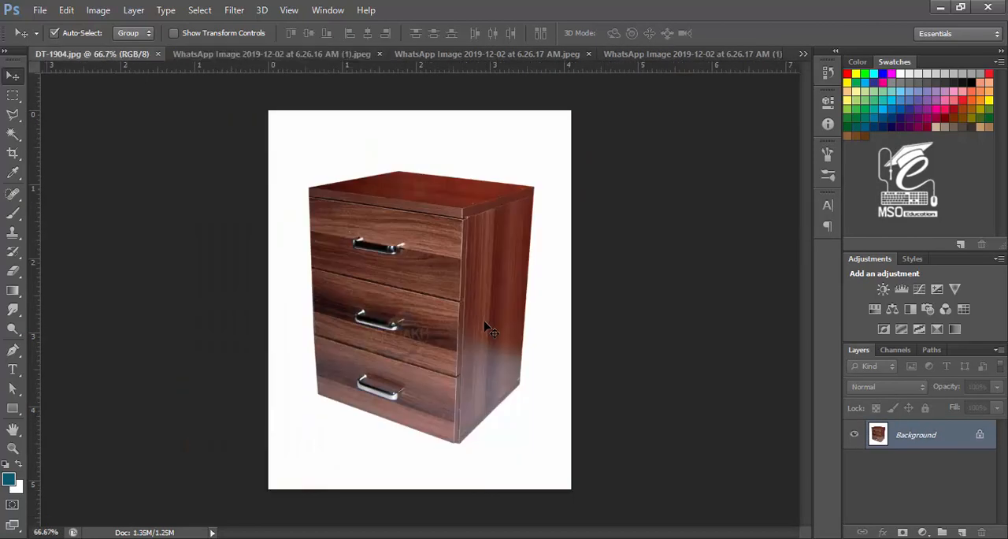
key(ctrl+shift+Tab)
key(ctrl+shift+Tab)
key(ctrl+shift+Tab)
key(ctrl+shift+Tab)
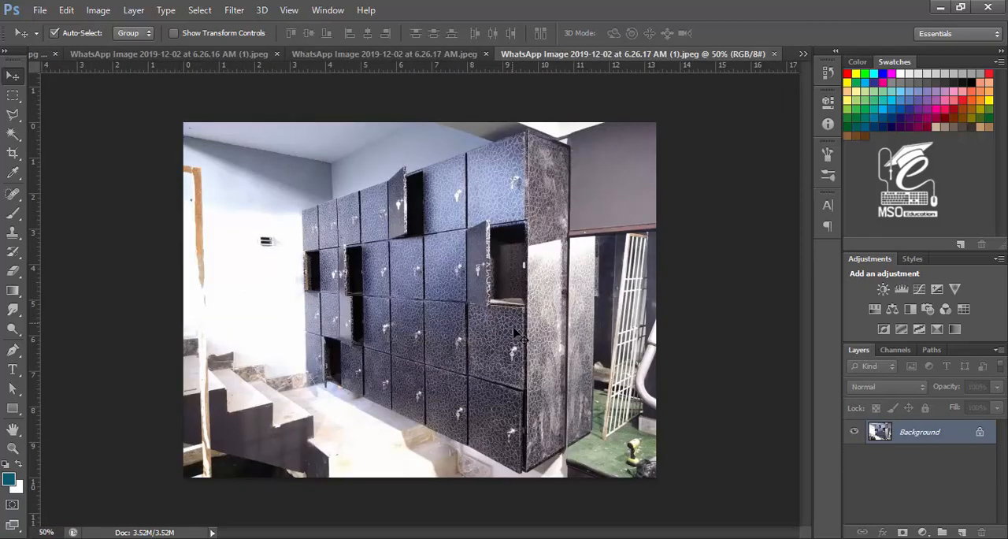
key(ctrl+shift+Tab)
key(ctrl+shift+Tab)
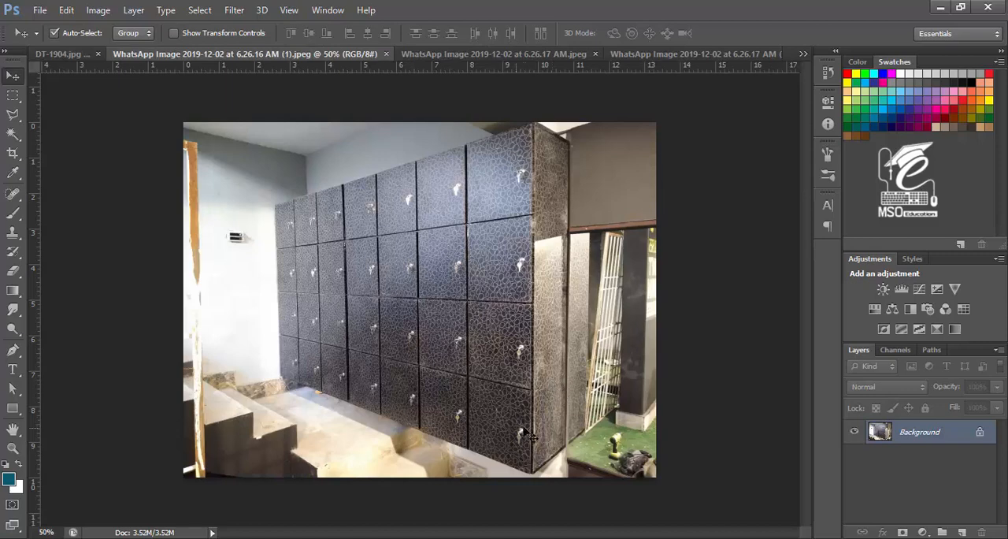
Step: Select a small rectangle around one locker's lock and key in the locker photo
key(ctrl+plus)
click(13, 95)
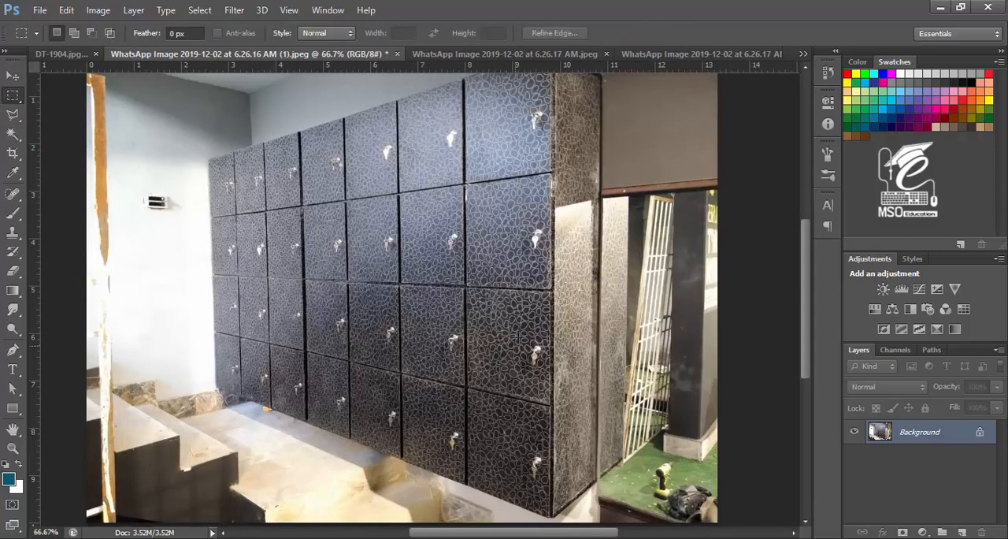
drag(528, 348, 538, 349)
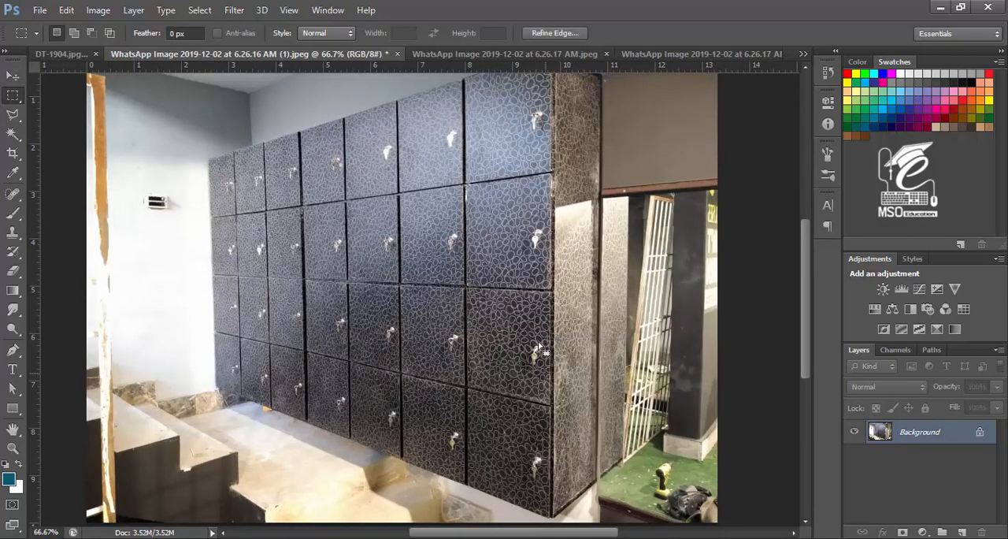
right_click(536, 352)
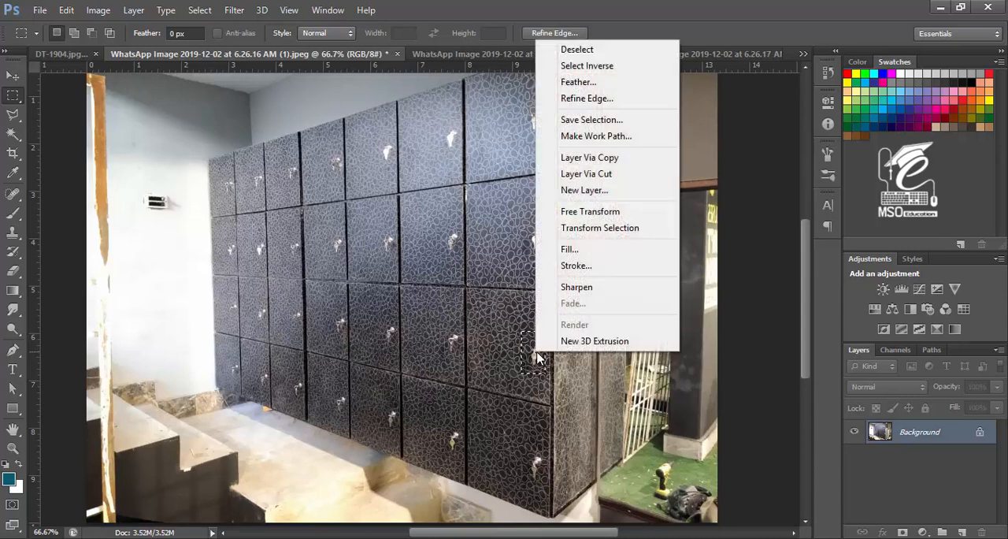
key(Escape)
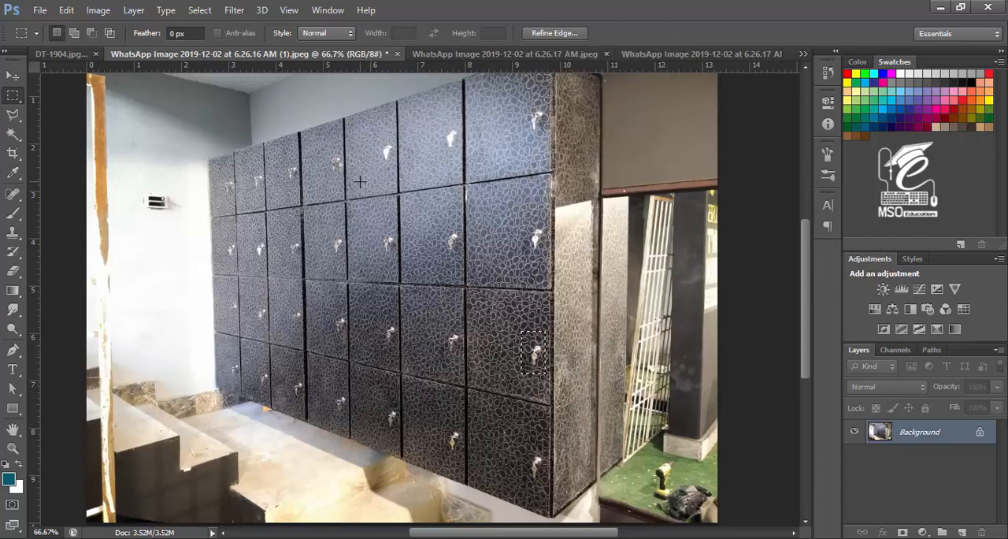
Step: Paste the lock into DT-1904 and move it onto the top drawer above the handle
key(ctrl+shift+Tab)
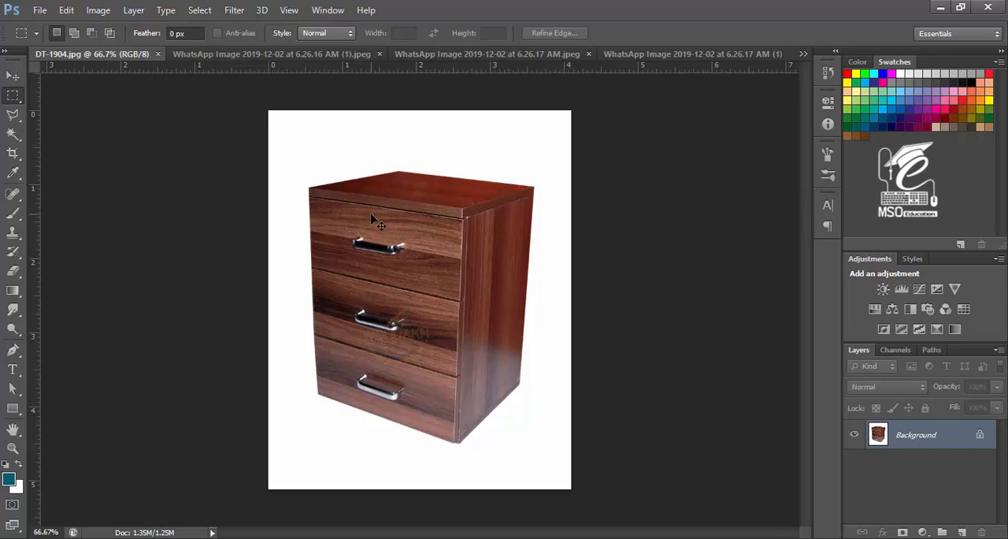
key(ctrl+v)
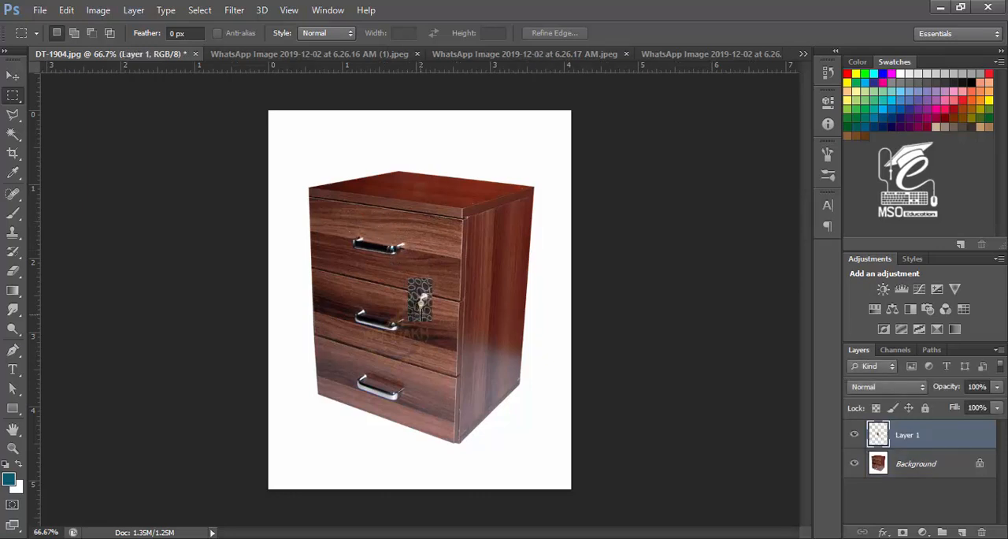
key(v)
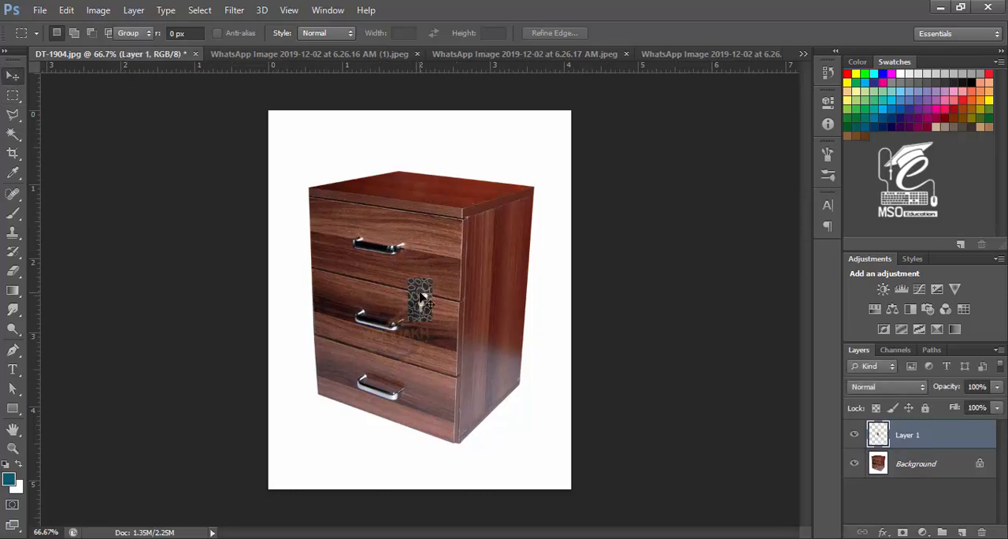
drag(420, 298, 381, 225)
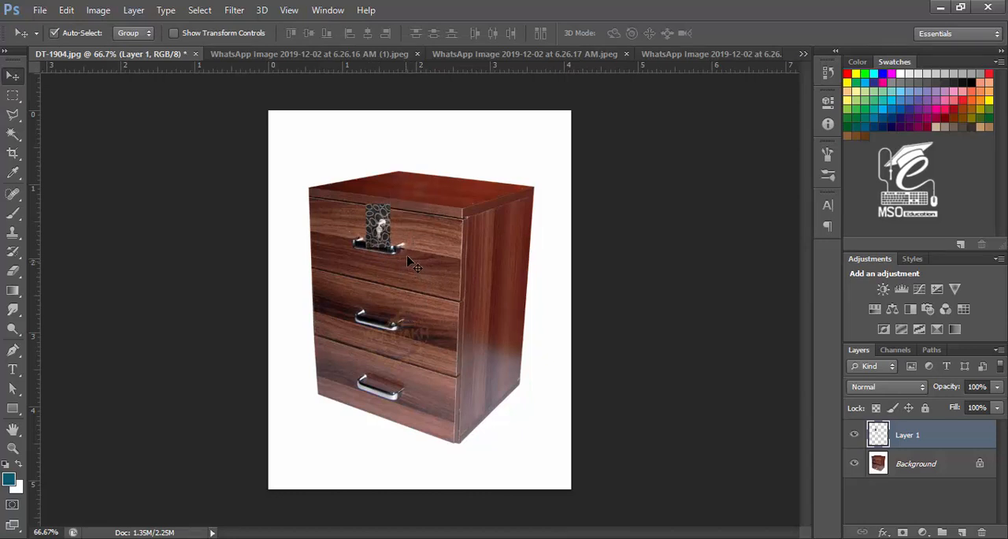
Step: Scale the pasted lock up to about 148% and settle it on the top drawer
key(ctrl+t)
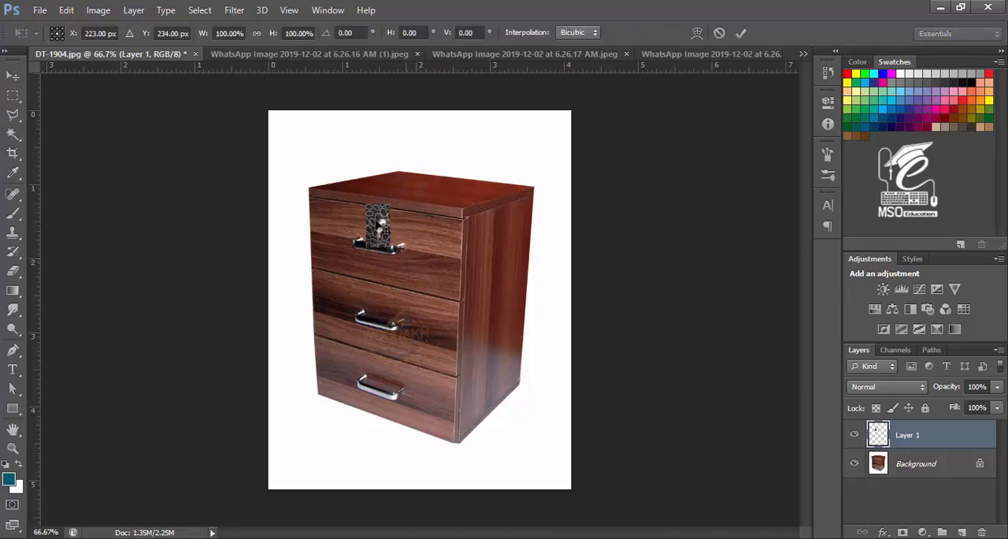
drag(394, 204, 403, 196)
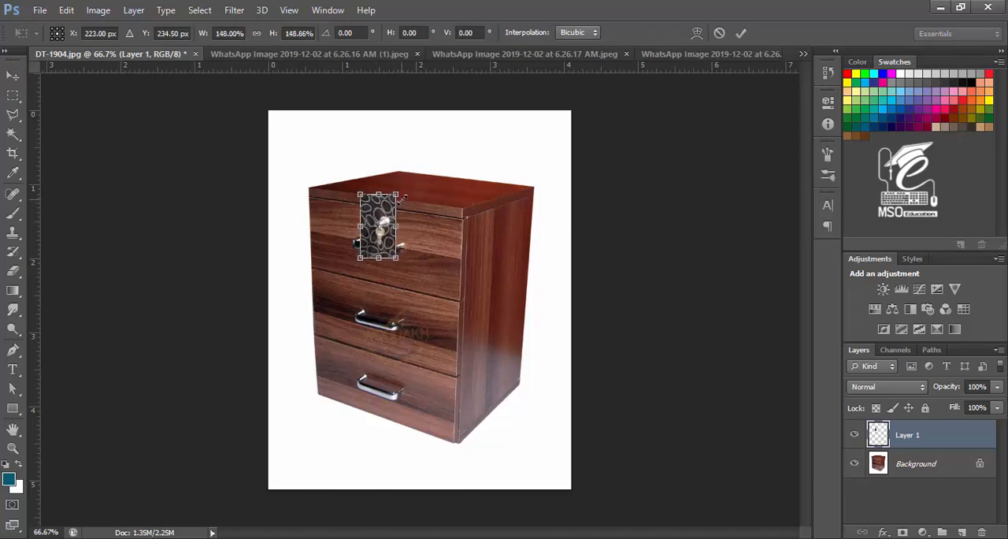
key(Return)
drag(378, 236, 378, 234)
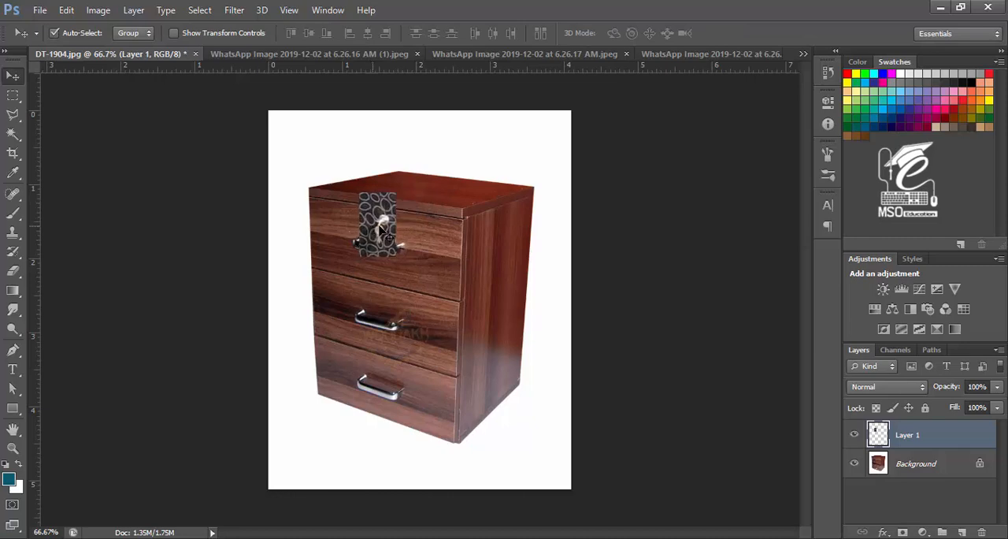
Step: Add a layer mask to the lock layer and pick the Brush tool with black as foreground
click(902, 533)
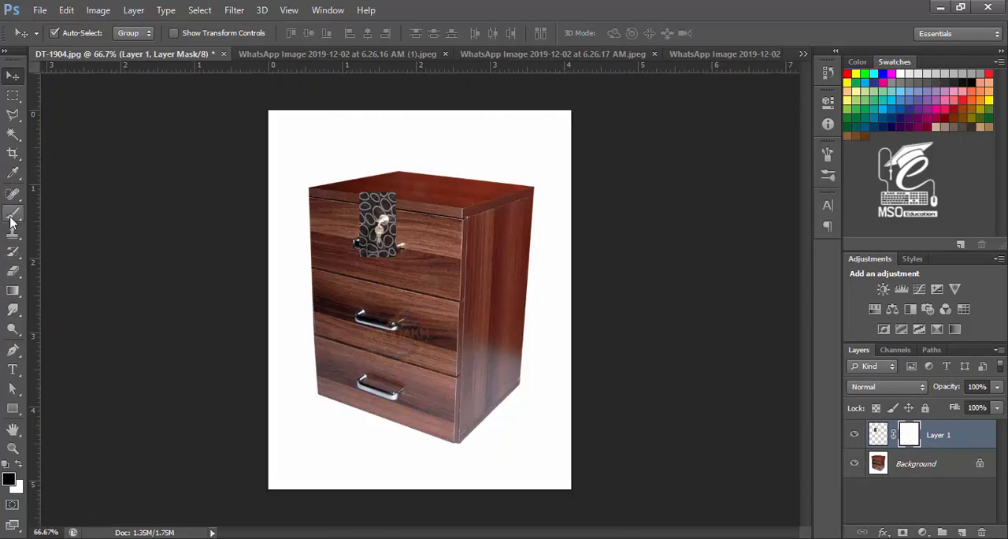
click(13, 216)
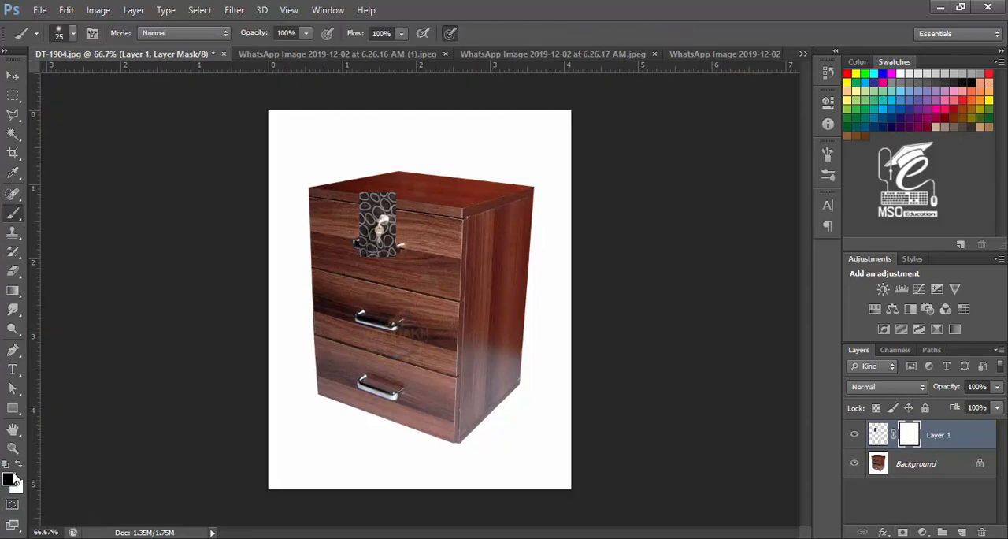
click(19, 464)
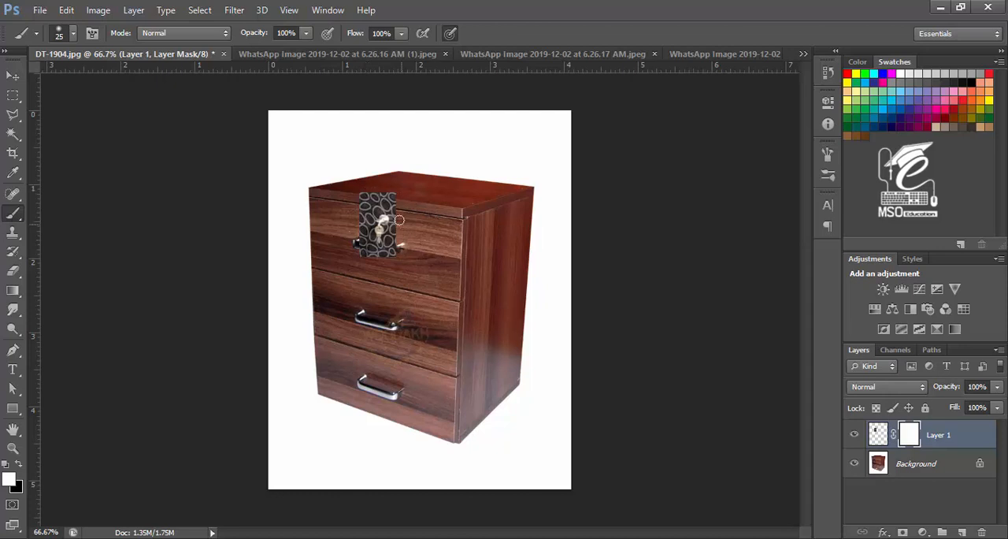
click(19, 463)
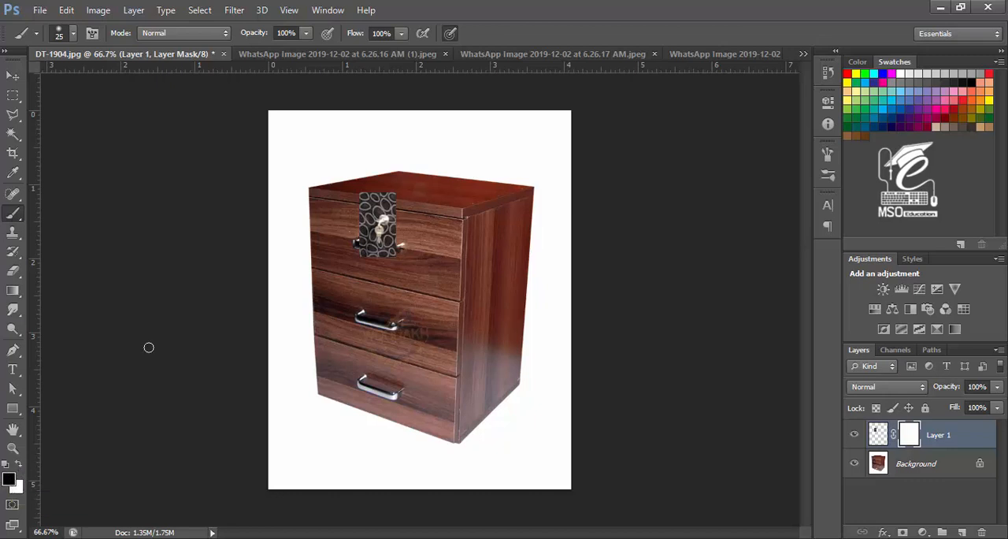
Step: Paint black on the mask to hide the patterned background around the key, refining with a smaller brush
mouse_move(407, 197)
mouse_down()
mouse_move(352, 200)
mouse_move(378, 191)
mouse_move(393, 205)
mouse_move(364, 215)
mouse_move(383, 210)
mouse_move(423, 232)
mouse_move(396, 201)
mouse_move(467, 395)
mouse_move(468, 452)
mouse_up()
key(ctrl+plus)
key(ctrl+plus)
key(ctrl+plus)
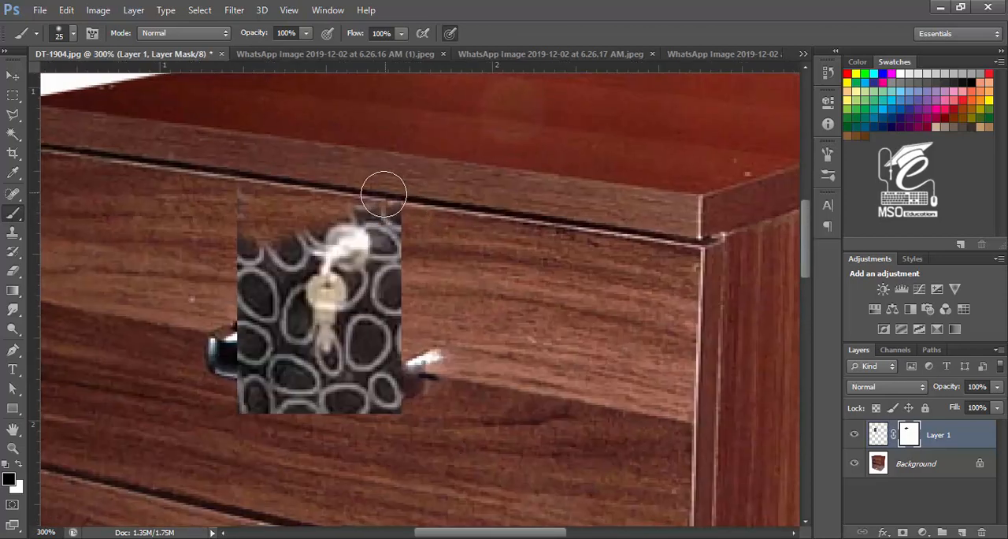
mouse_move(377, 199)
mouse_down()
mouse_move(396, 217)
mouse_move(400, 266)
mouse_move(367, 364)
mouse_move(368, 384)
mouse_move(396, 337)
mouse_move(389, 393)
mouse_move(369, 398)
mouse_move(372, 374)
mouse_move(319, 393)
mouse_move(327, 382)
mouse_move(301, 385)
mouse_move(274, 269)
mouse_move(295, 227)
mouse_move(259, 184)
mouse_move(240, 317)
mouse_move(248, 307)
mouse_move(297, 411)
mouse_move(398, 356)
mouse_move(374, 329)
mouse_move(395, 290)
mouse_move(398, 314)
mouse_move(365, 327)
mouse_up()
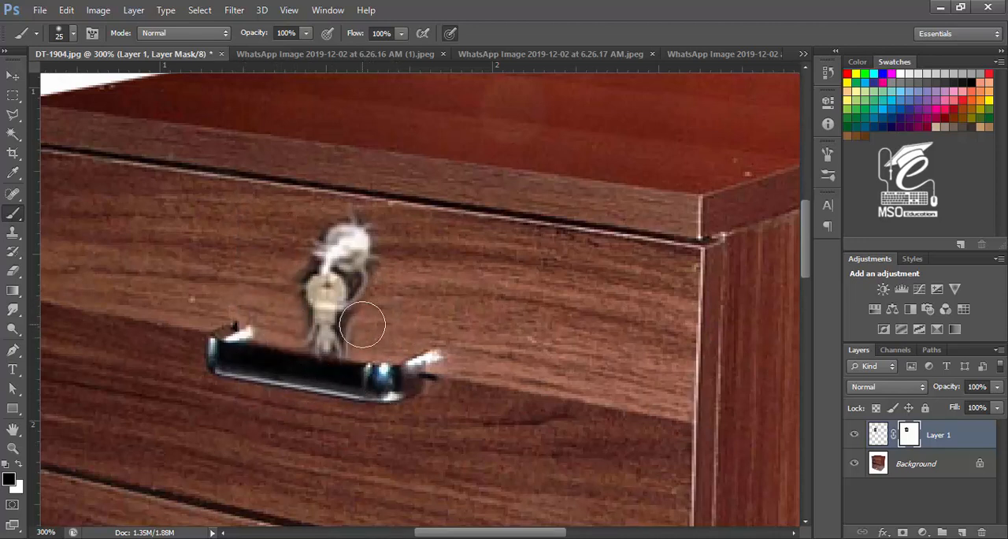
key(ctrl+plus)
key(bracketleft)
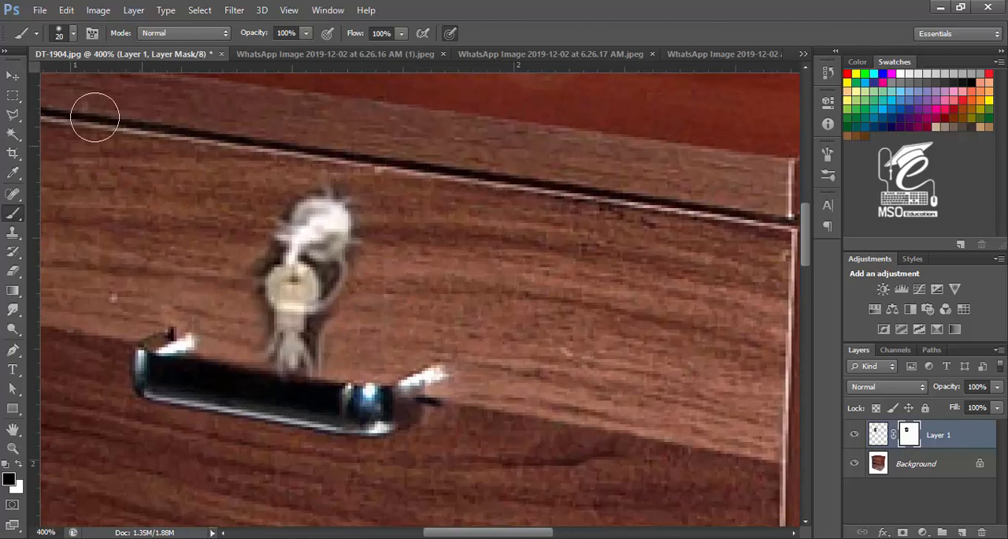
key(bracketleft)
key(bracketleft)
key(bracketleft)
key(bracketleft)
key(bracketleft)
key(bracketleft)
key(bracketleft)
key(bracketleft)
key(bracketleft)
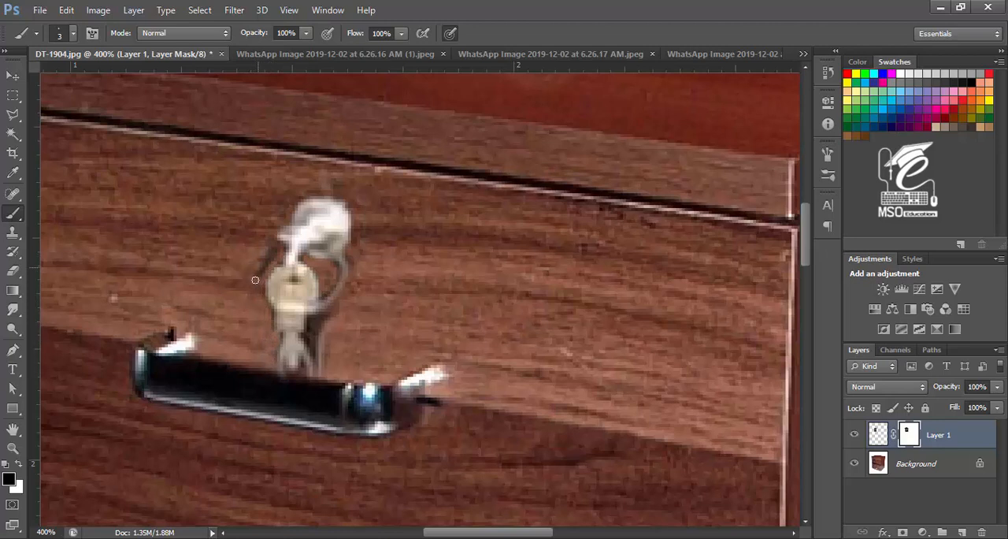
key(bracketright)
key(bracketright)
key(bracketright)
key(bracketright)
key(bracketright)
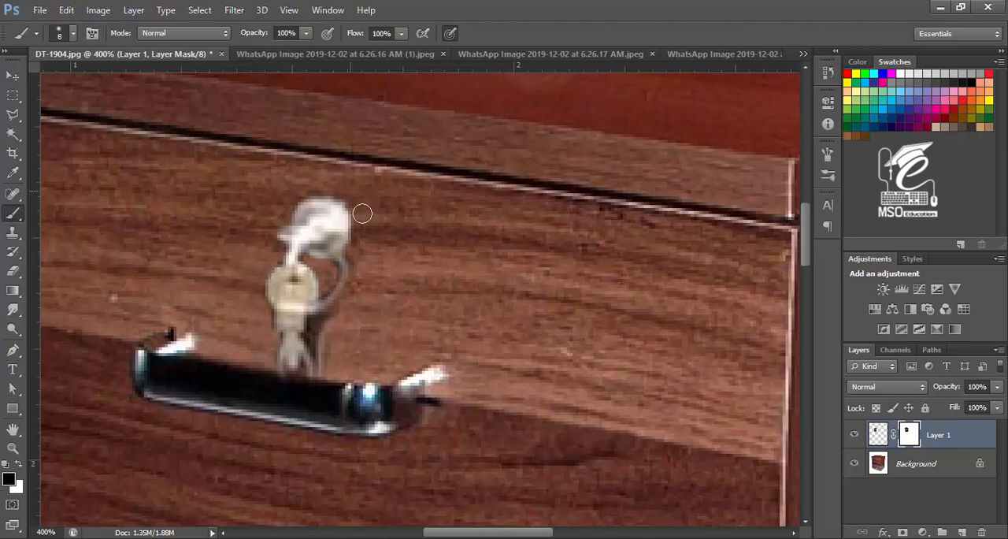
key(bracketleft)
key(bracketleft)
key(bracketleft)
key(bracketleft)
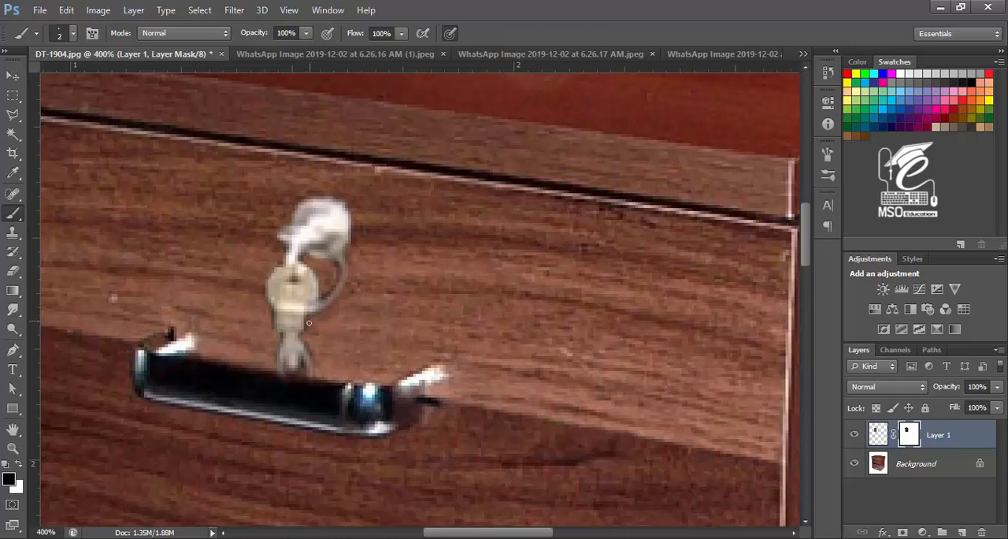
key(bracketleft)
Step: Move the masked lock slightly upward on the top drawer
key(ctrl+1)
key(v)
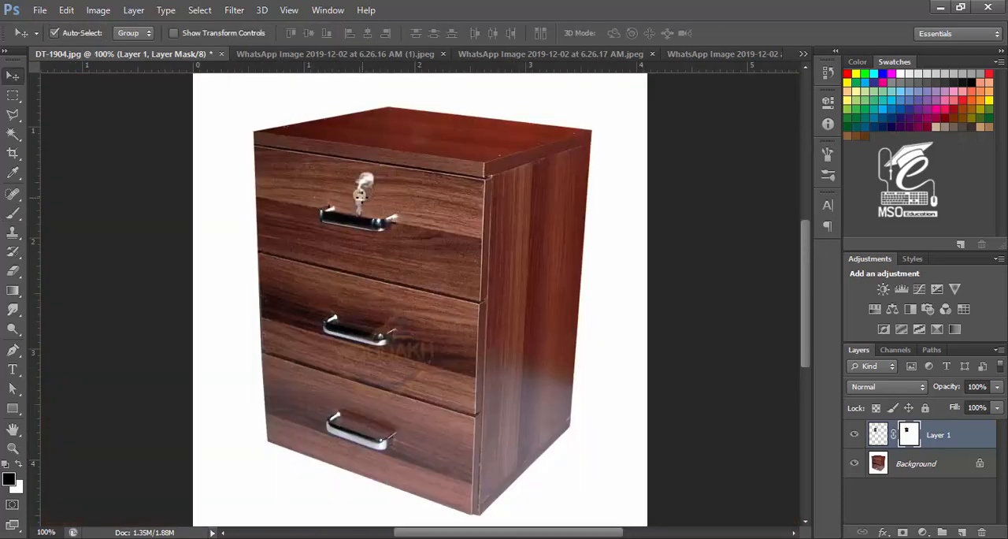
drag(359, 197, 358, 184)
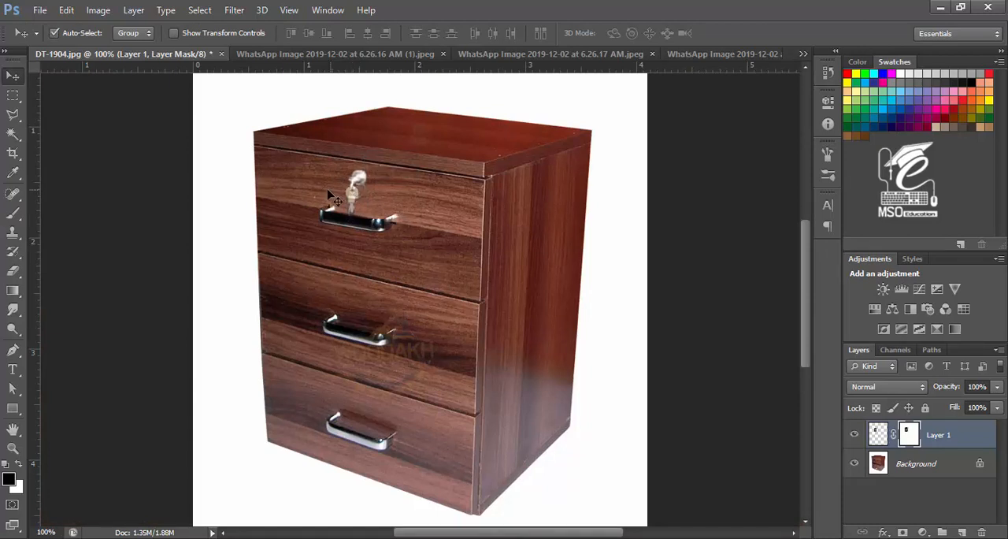
Step: Apply Color Balance to the lock layer's pixels, shifting the Cyan–Red midtones to +13
click(878, 434)
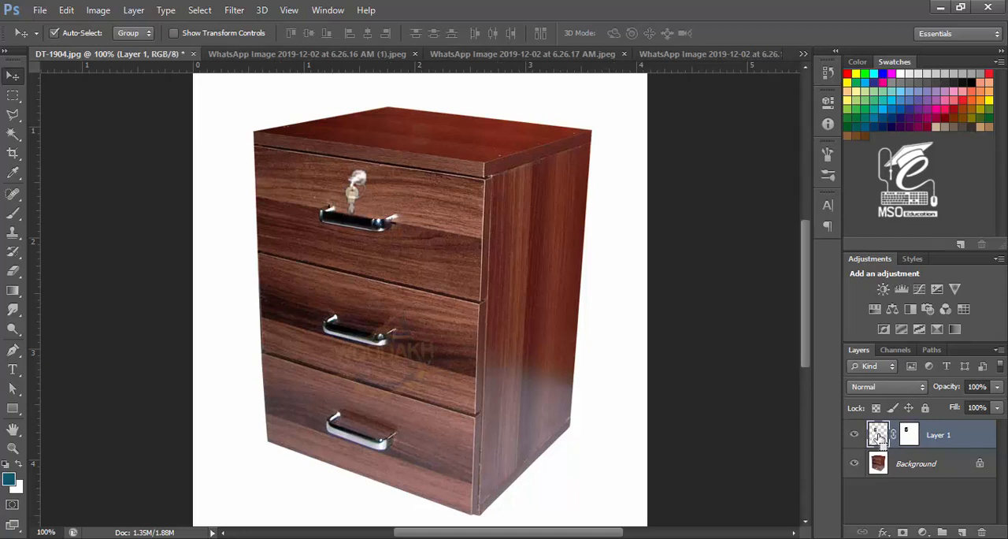
key(ctrl+b)
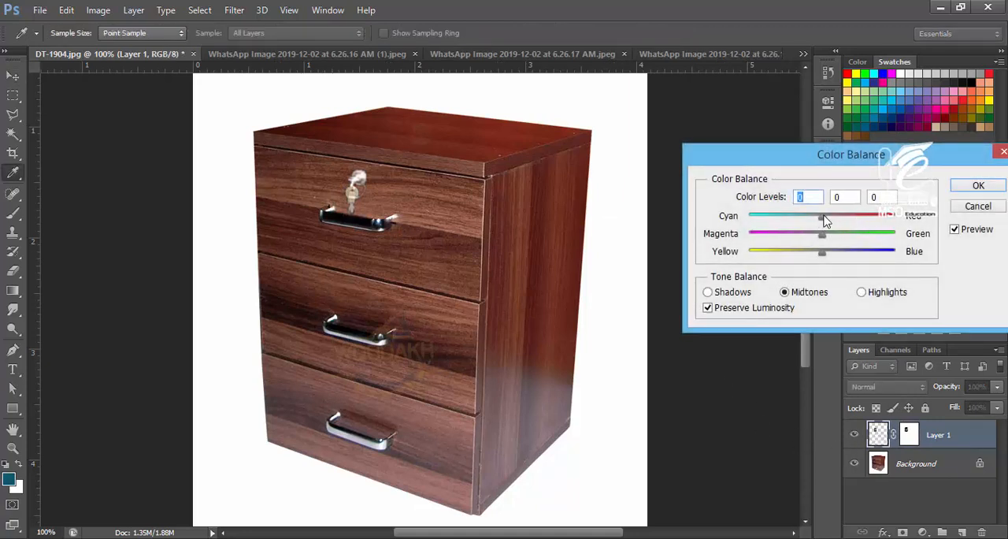
drag(825, 221, 833, 221)
click(976, 186)
Step: Enlarge the lock slightly with Free Transform and nudge it upward on the top drawer
key(ctrl+minus)
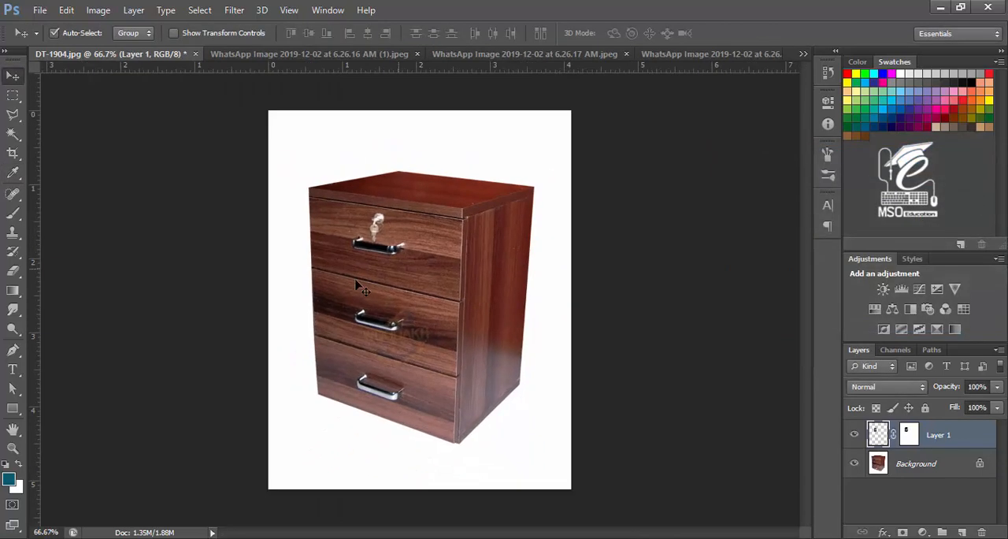
key(ctrl+t)
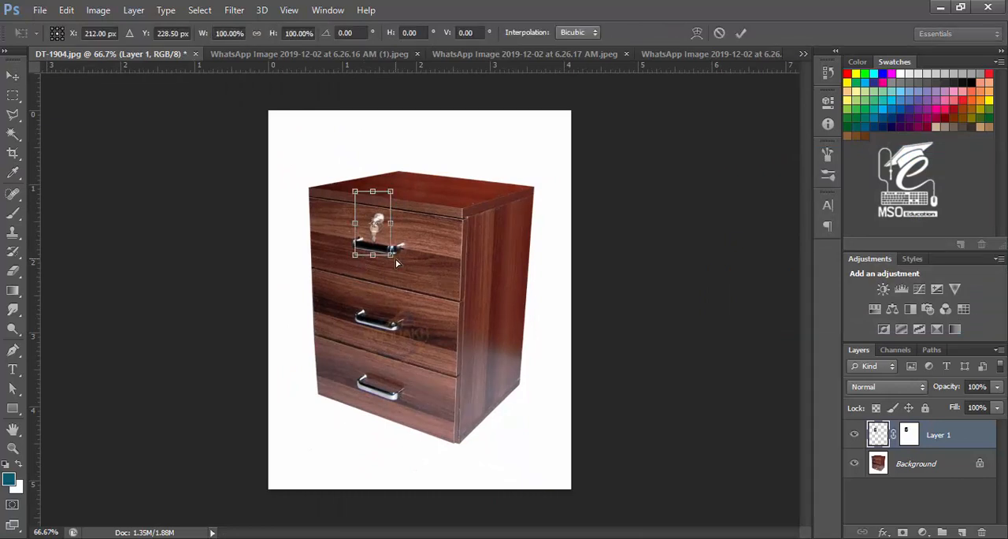
drag(394, 258, 400, 263)
key(Return)
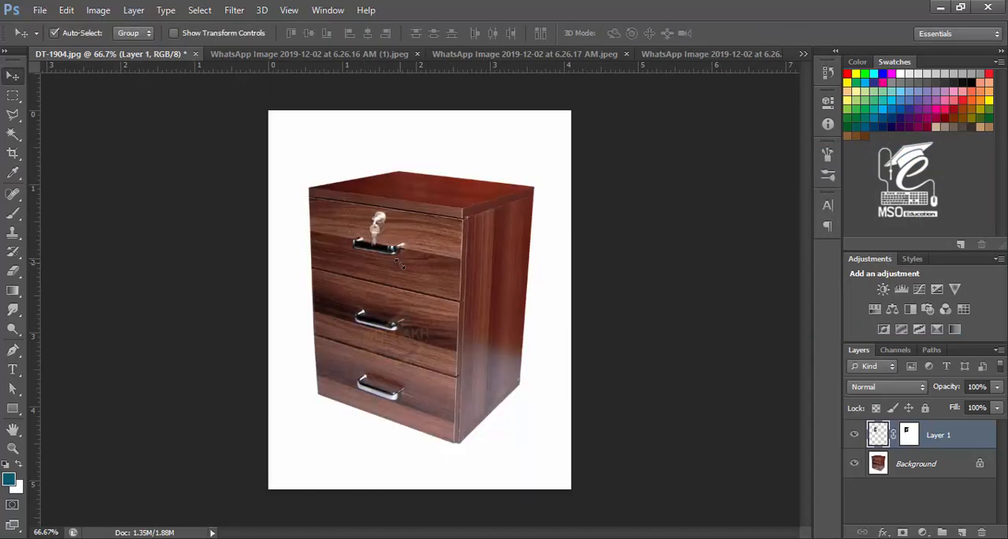
drag(378, 238, 378, 235)
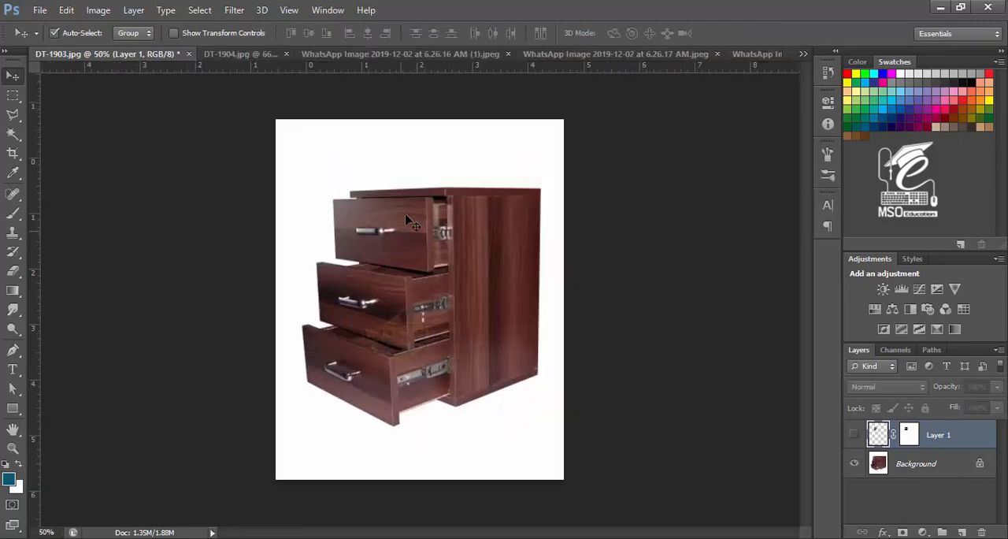
Step: Copy the masked lock layer from DT-1904 into the DT-1903 cabinet image, placing it on the top drawer
key(ctrl+plus)
key(ctrl+plus)
key(ctrl+plus)
key(ctrl+minus)
key(ctrl+minus)
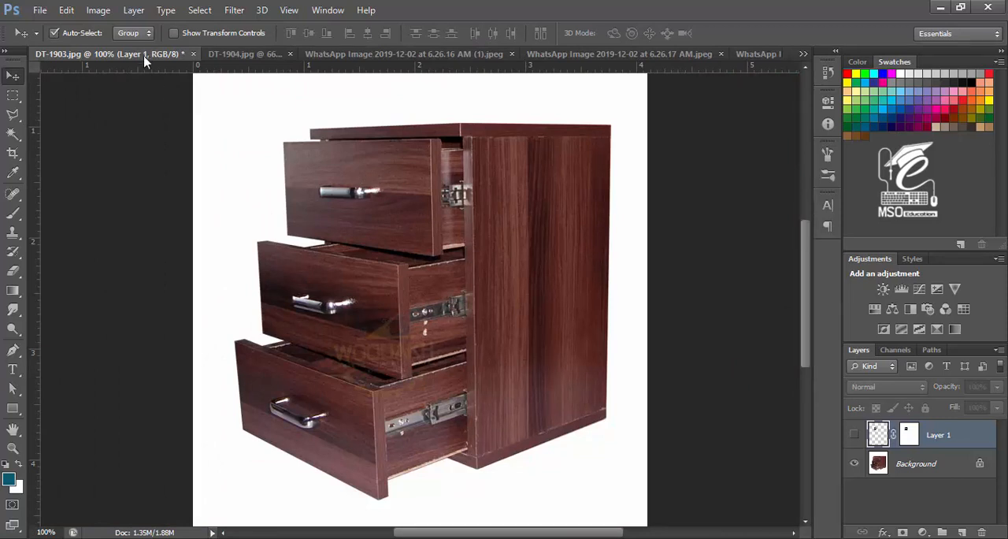
click(236, 55)
drag(378, 237, 347, 169)
Step: Scale the lock down to about 89% and warm it toward red with Color Balance
key(ctrl+t)
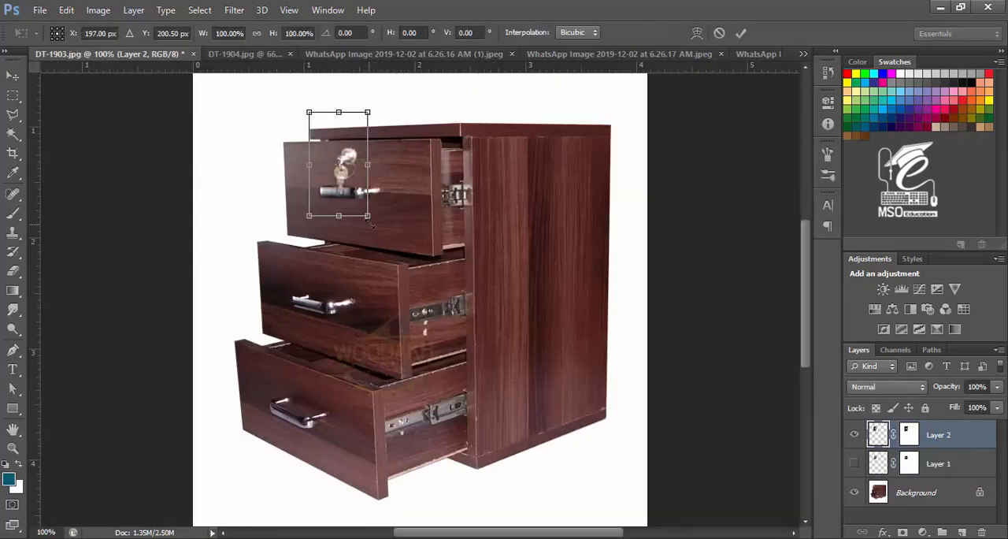
drag(369, 218, 365, 212)
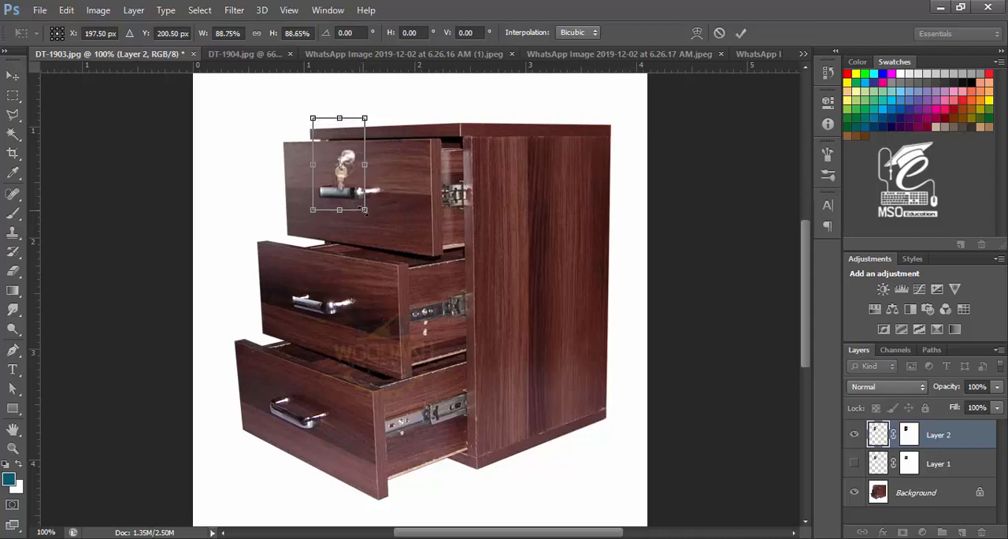
key(Return)
key(ctrl+b)
drag(822, 216, 831, 224)
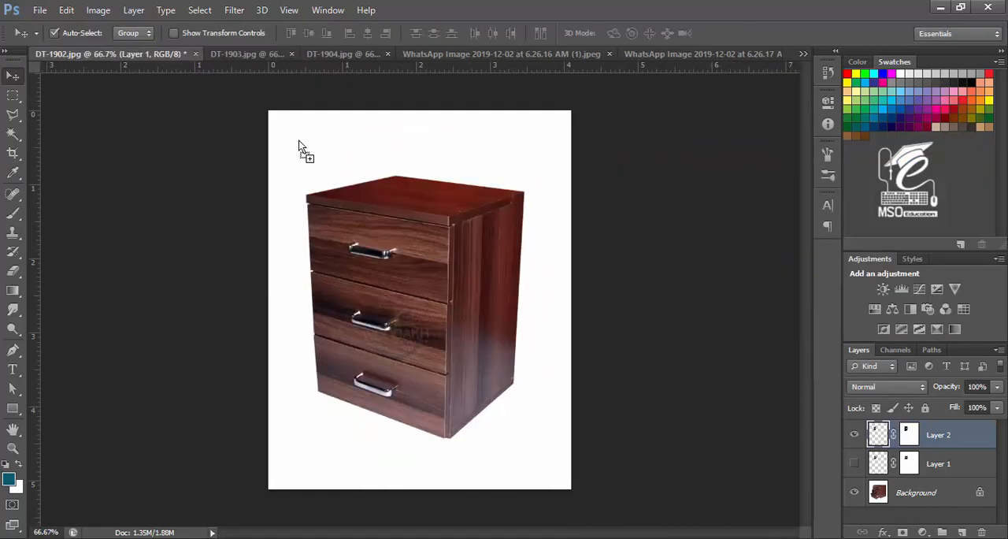
Step: Copy the lock into DT-1902, scale it to about 123% and position it on the top drawer handle
drag(304, 154, 372, 250)
key(ctrl+t)
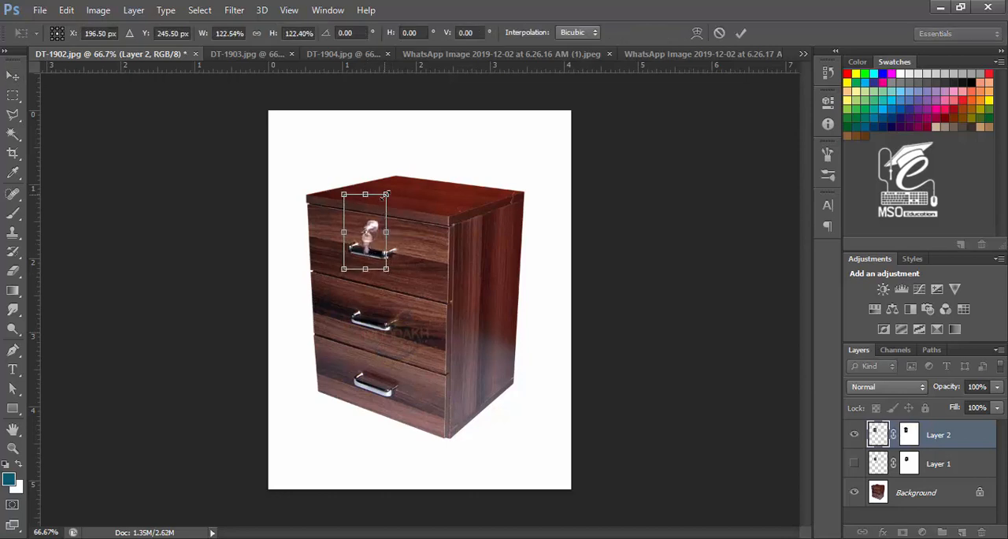
drag(386, 195, 382, 199)
key(Return)
drag(369, 241, 373, 235)
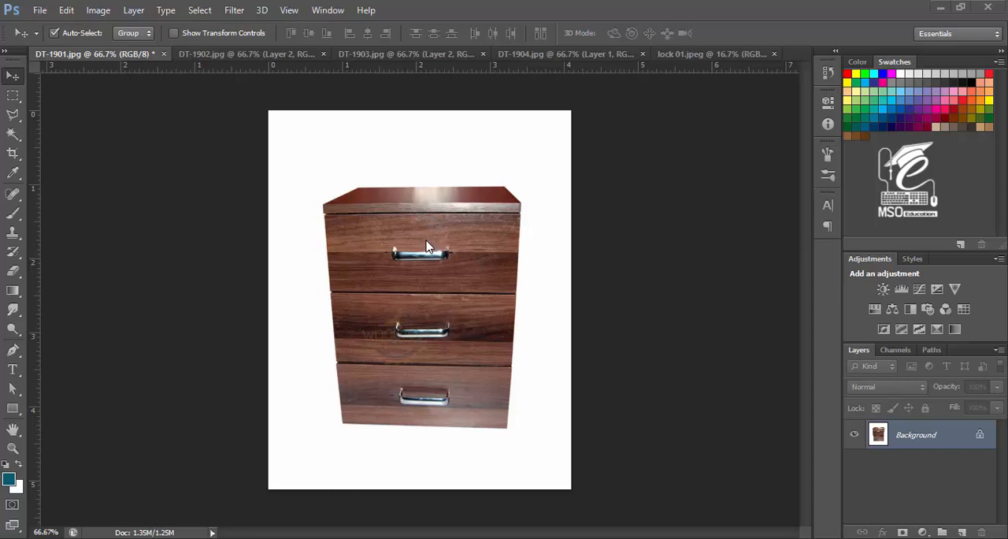
Step: Open the lock 01.jpeg photo and select a rectangle around one locker's lock and key
click(224, 56)
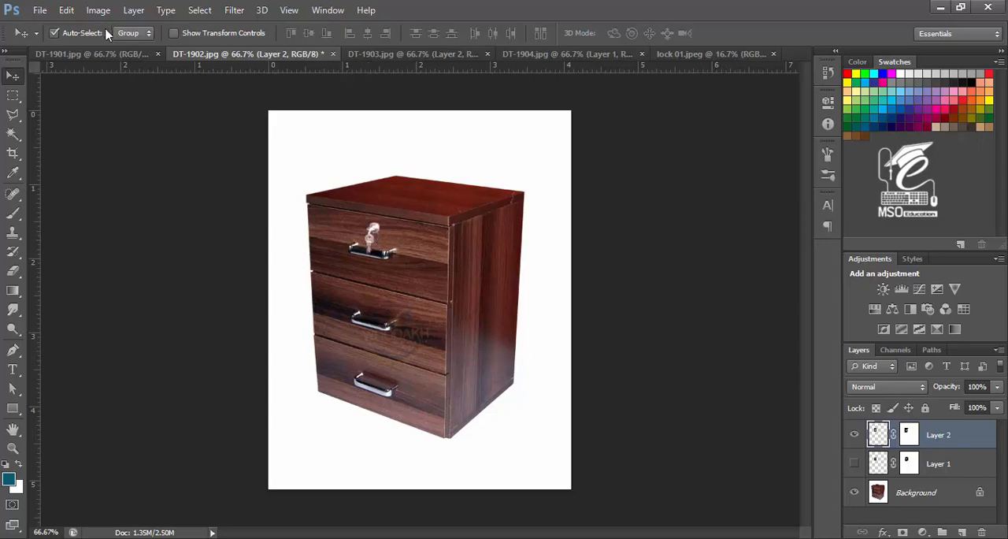
click(106, 53)
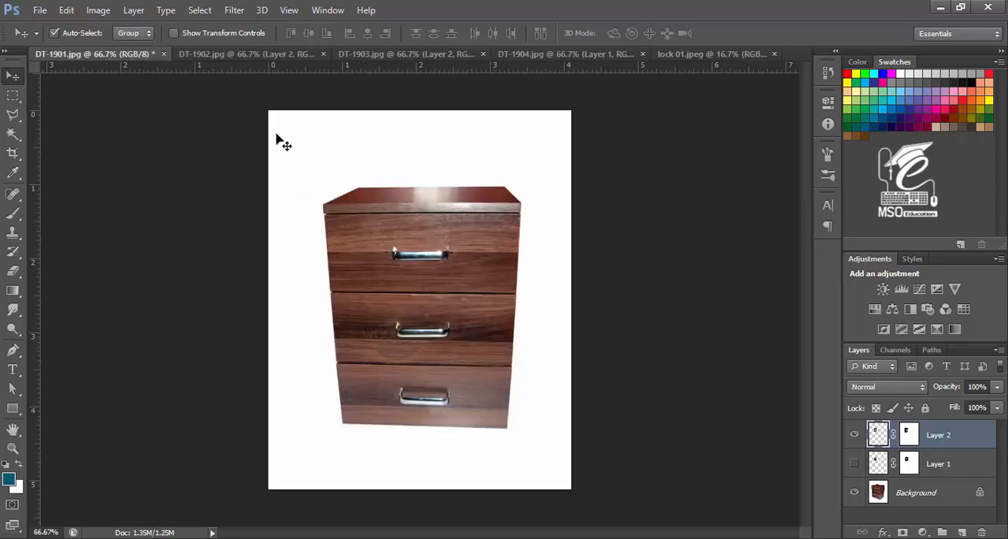
click(690, 53)
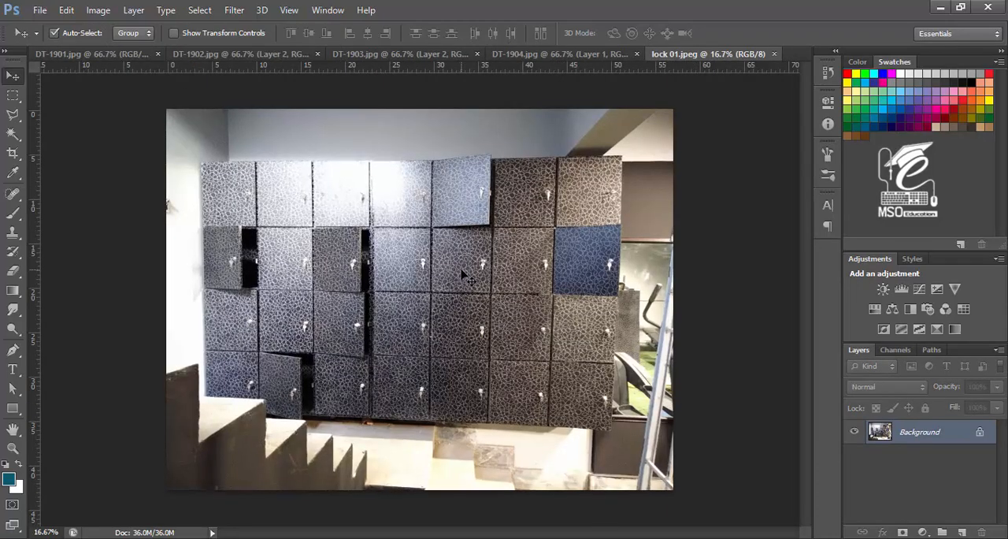
key(ctrl+plus)
key(ctrl+plus)
key(ctrl+plus)
key(ctrl+minus)
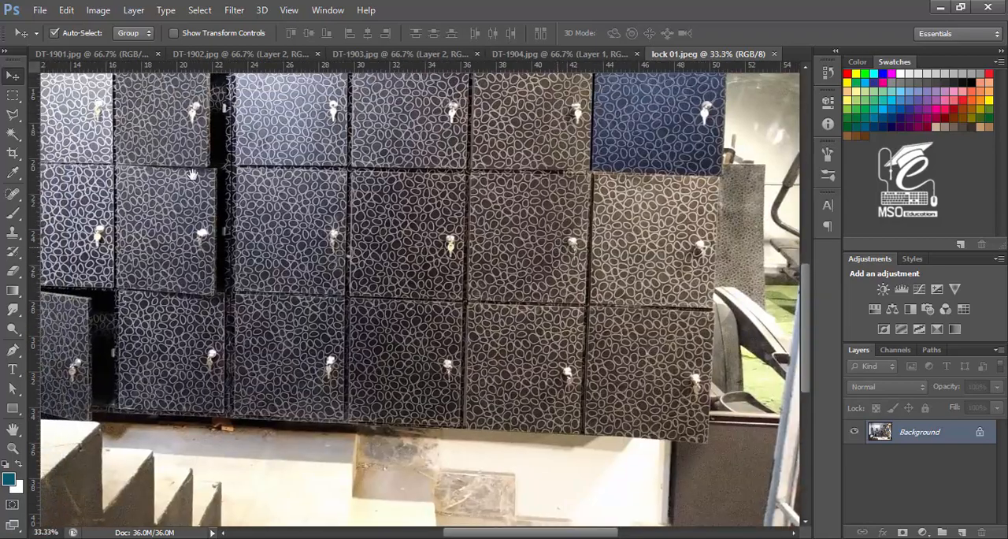
key(m)
drag(436, 224, 465, 269)
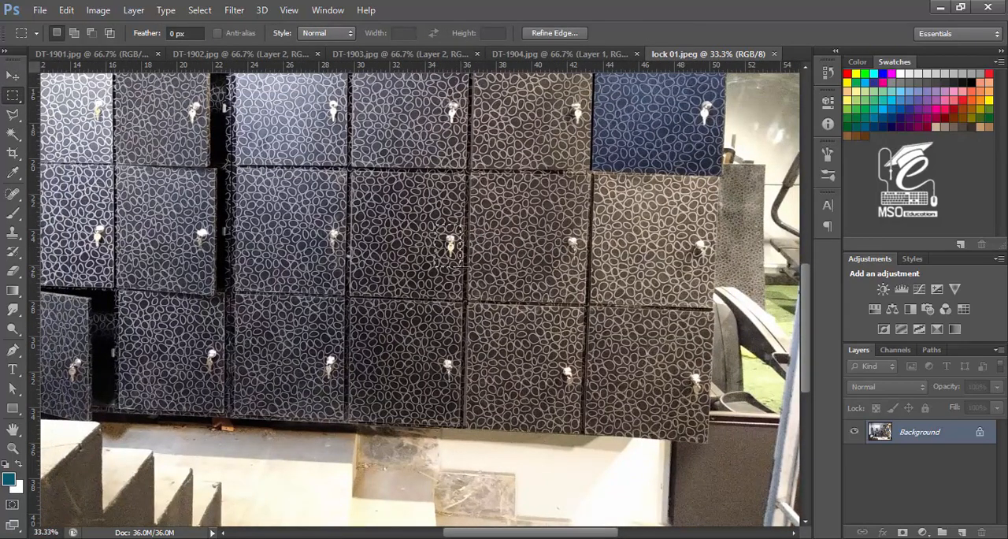
Step: Paste the selected lock into DT-1901 and move it onto the top drawer handle
key(ctrl+shift+Tab)
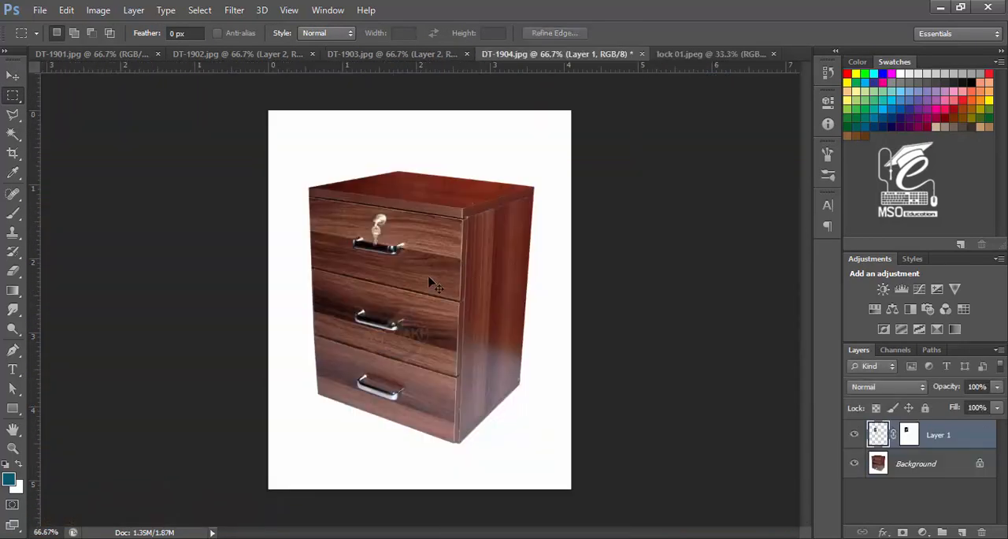
key(ctrl+shift+Tab)
key(ctrl+shift+Tab)
key(ctrl+shift+Tab)
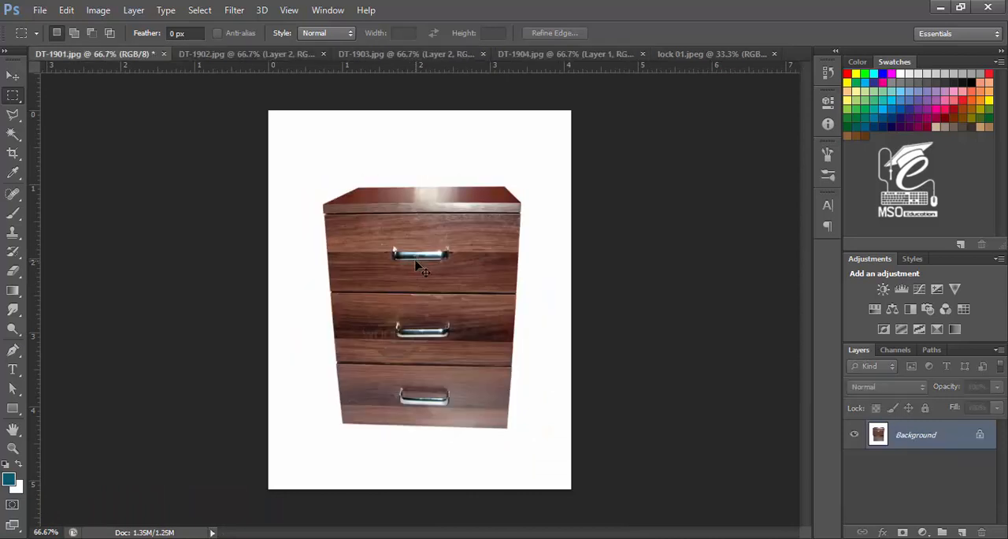
key(ctrl+v)
key(v)
drag(417, 272, 411, 247)
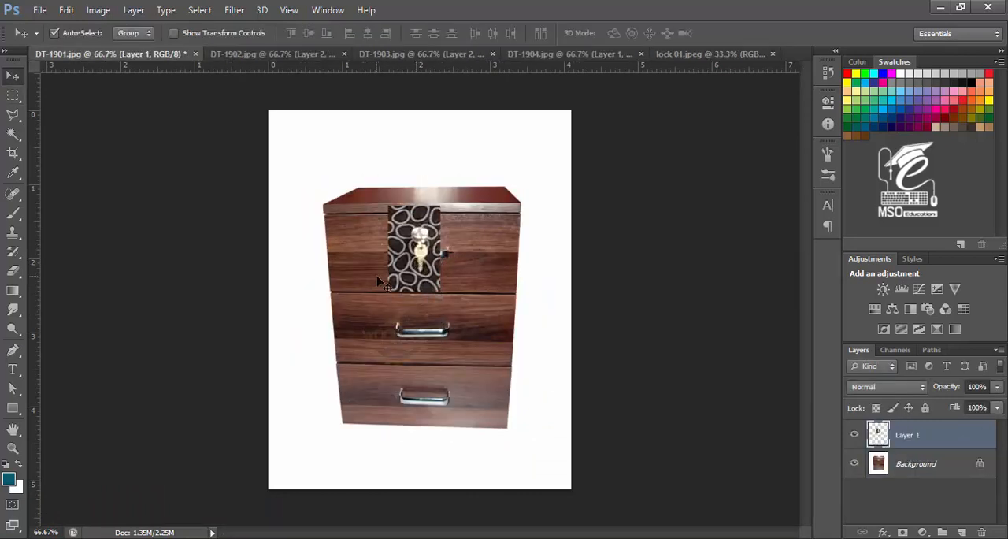
Step: Add a layer mask to the pasted lock layer and choose the Brush tool
key(ctrl+plus)
click(902, 532)
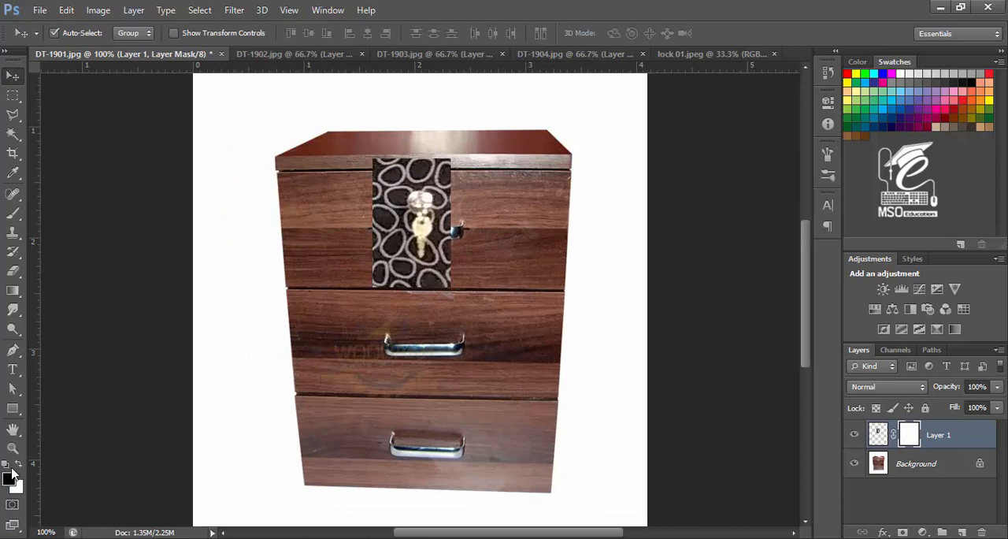
click(13, 212)
Step: Paint black on the mask with a large brush to hide the patterned background right of the key
key(bracketright)
key(bracketright)
key(bracketright)
key(bracketright)
key(bracketright)
key(bracketright)
mouse_move(436, 162)
mouse_down()
mouse_move(360, 161)
mouse_move(377, 177)
mouse_move(379, 262)
mouse_move(448, 283)
mouse_move(383, 265)
mouse_move(371, 183)
mouse_move(383, 240)
mouse_move(439, 288)
mouse_move(460, 175)
mouse_move(379, 162)
mouse_move(384, 273)
mouse_move(516, 285)
mouse_up()
key(ctrl+z)
key(ctrl+plus)
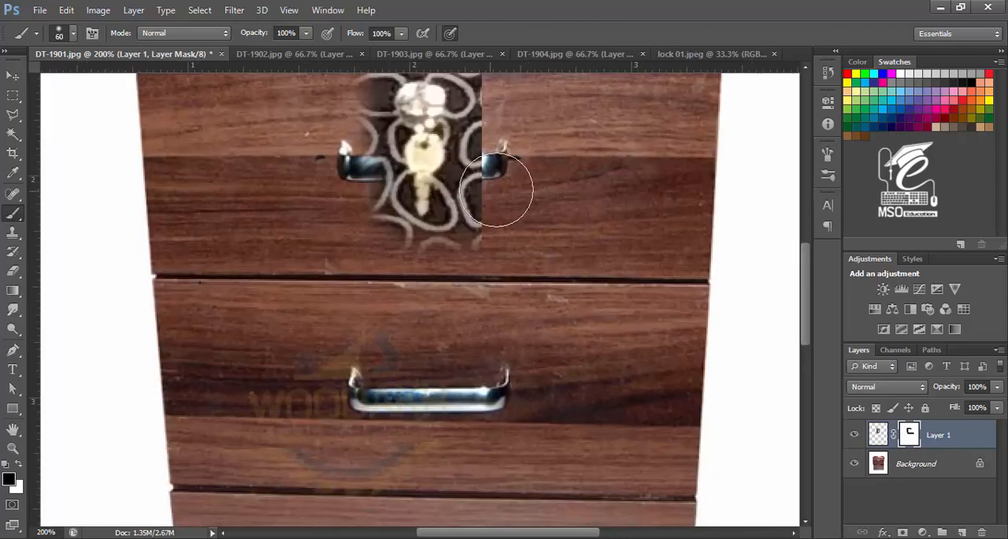
drag(500, 192, 470, 361)
Step: Paint out the remaining pattern left of the key with a smaller brush
key(bracketleft)
key(bracketleft)
key(bracketleft)
key(bracketleft)
key(bracketleft)
key(bracketleft)
mouse_move(441, 184)
mouse_down()
mouse_move(424, 344)
mouse_move(441, 346)
mouse_move(420, 365)
mouse_move(377, 362)
mouse_move(356, 242)
mouse_move(364, 215)
mouse_move(407, 206)
mouse_move(422, 190)
mouse_move(360, 185)
mouse_move(362, 364)
mouse_move(381, 348)
mouse_move(393, 363)
mouse_move(374, 323)
mouse_move(385, 361)
mouse_move(415, 346)
mouse_move(434, 288)
mouse_move(433, 236)
mouse_move(423, 213)
mouse_move(383, 207)
mouse_up()
Step: Clean up the mask edges around the key and handle with a very fine brush
key(ctrl+plus)
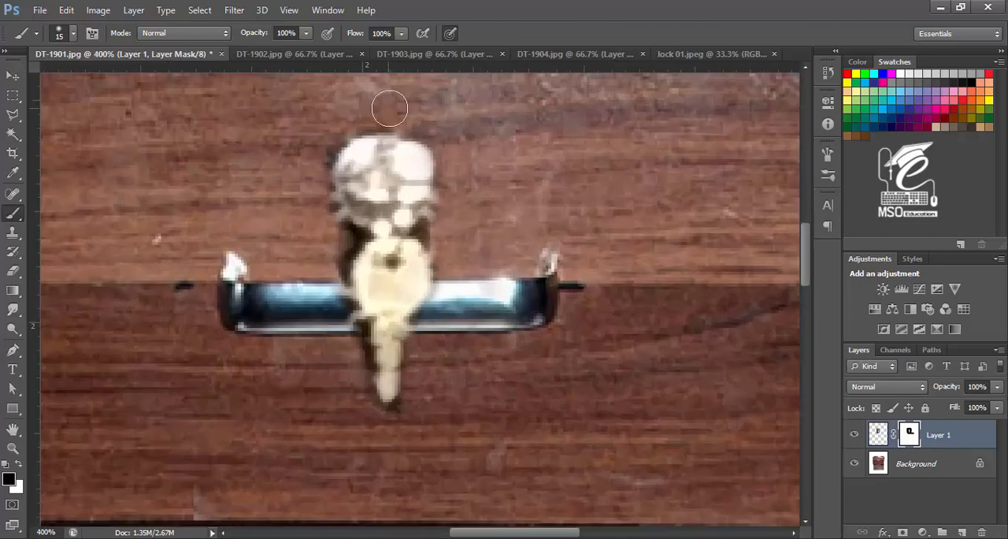
key(bracketleft)
key(bracketleft)
key(bracketleft)
key(bracketleft)
key(bracketleft)
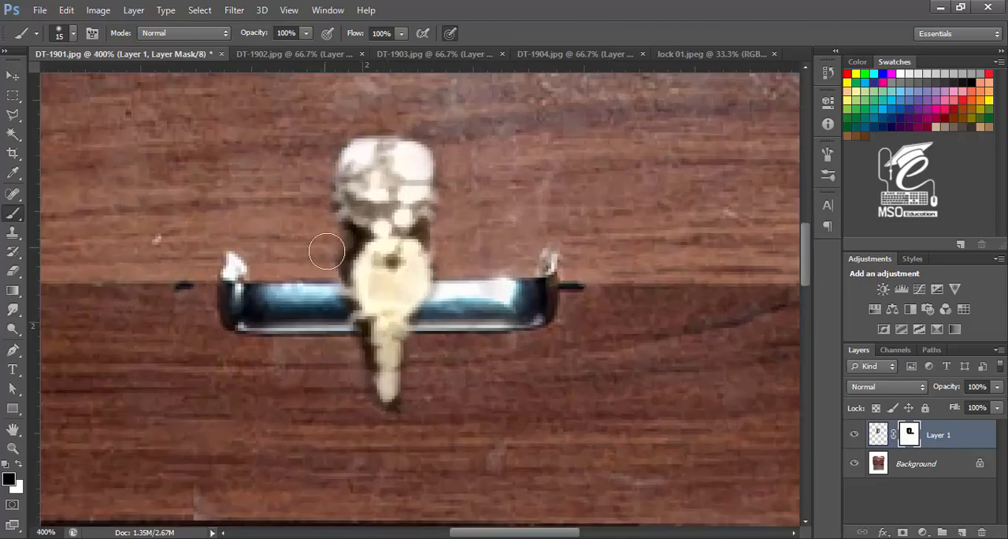
mouse_move(345, 229)
mouse_down()
mouse_move(337, 252)
mouse_move(366, 235)
mouse_move(341, 282)
mouse_up()
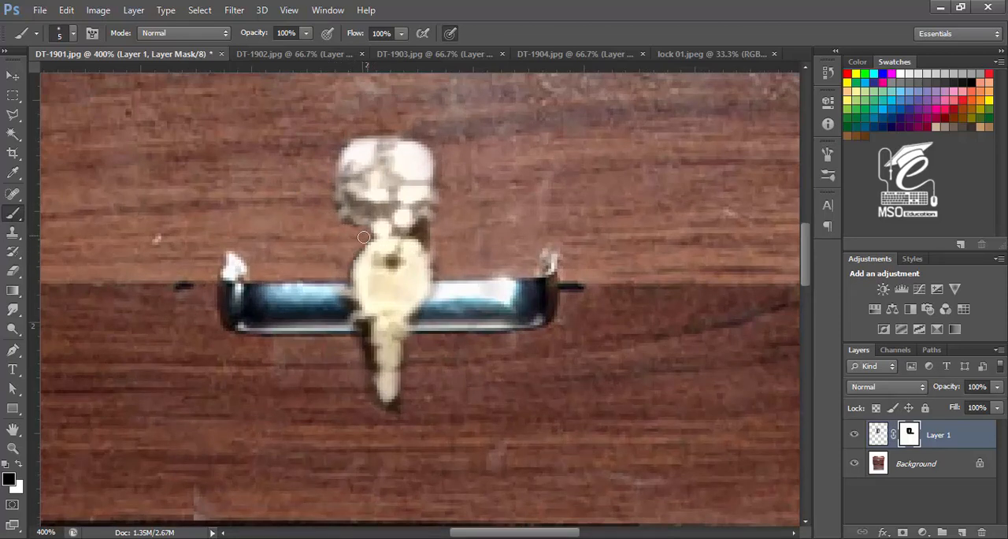
mouse_move(363, 236)
mouse_down()
mouse_move(344, 271)
mouse_move(370, 394)
mouse_up()
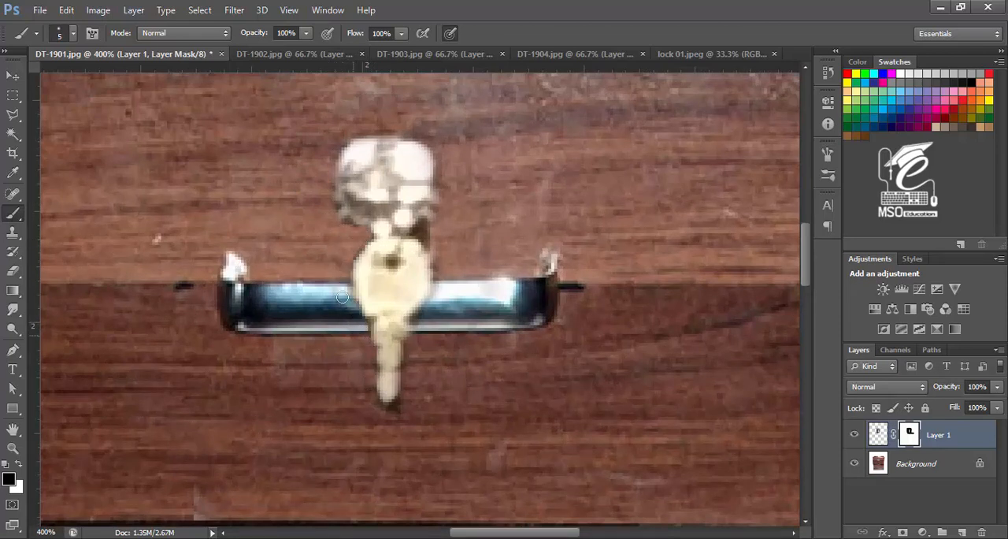
mouse_move(342, 296)
mouse_down()
mouse_move(381, 409)
mouse_move(397, 402)
mouse_move(422, 312)
mouse_move(417, 232)
mouse_up()
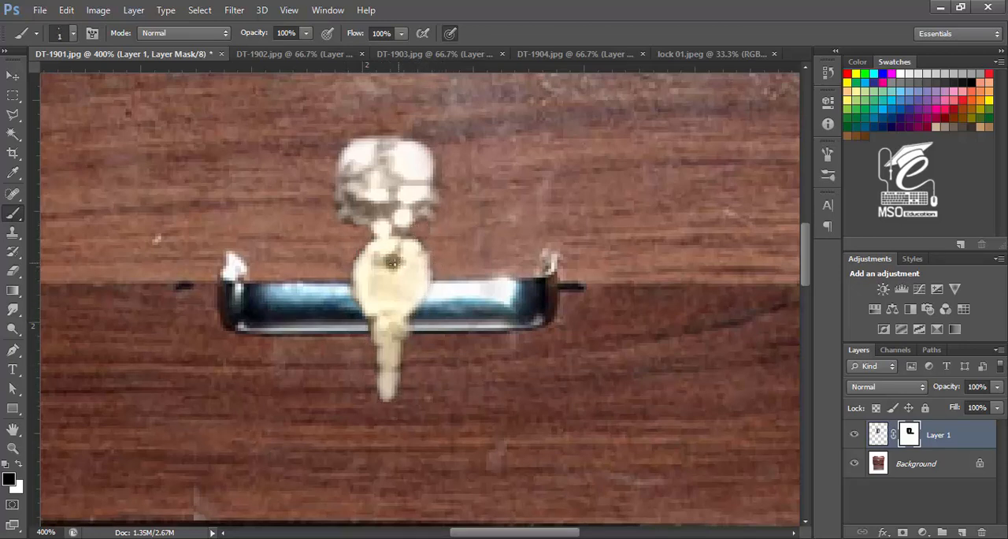
key(bracketright)
key(bracketright)
key(bracketright)
key(bracketright)
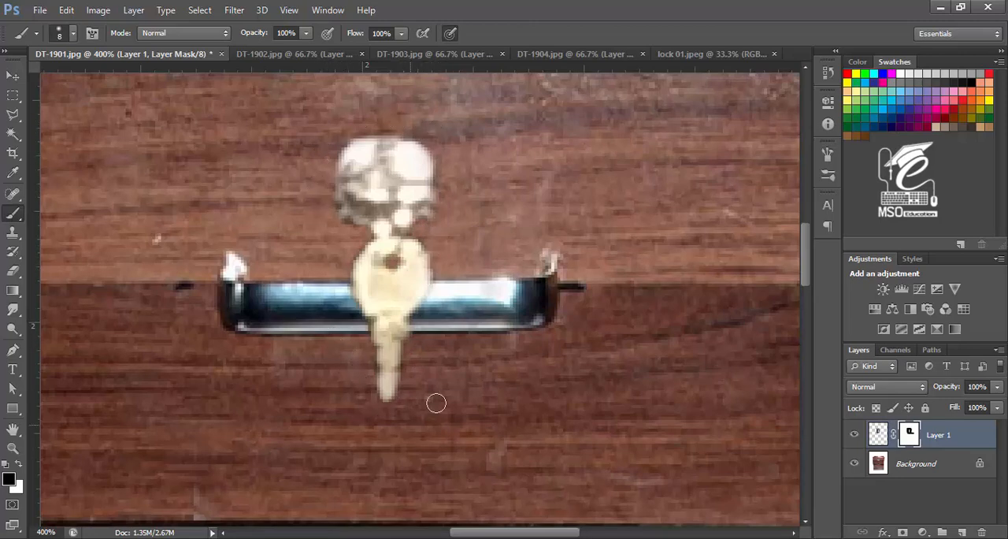
key(ctrl+minus)
key(ctrl+minus)
key(ctrl+minus)
key(ctrl+minus)
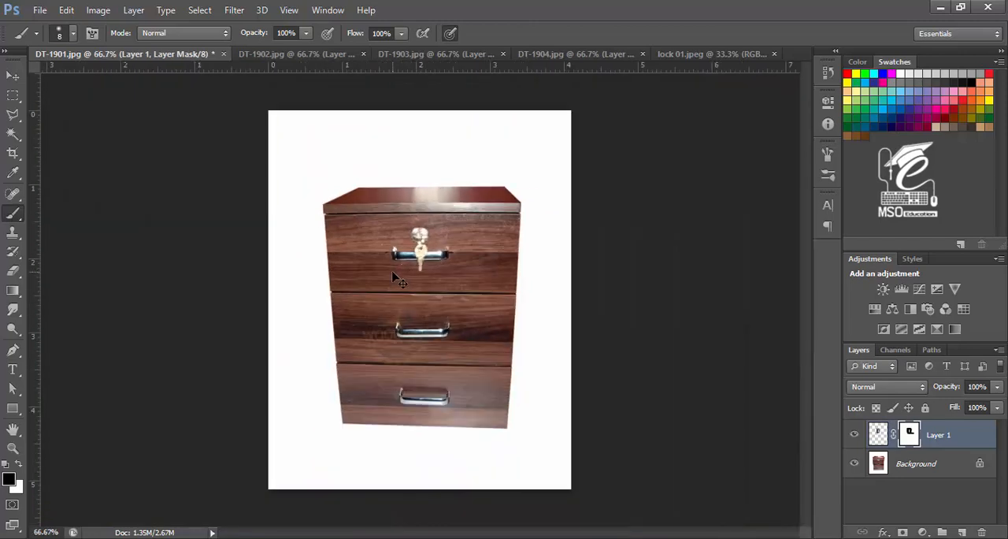
click(878, 438)
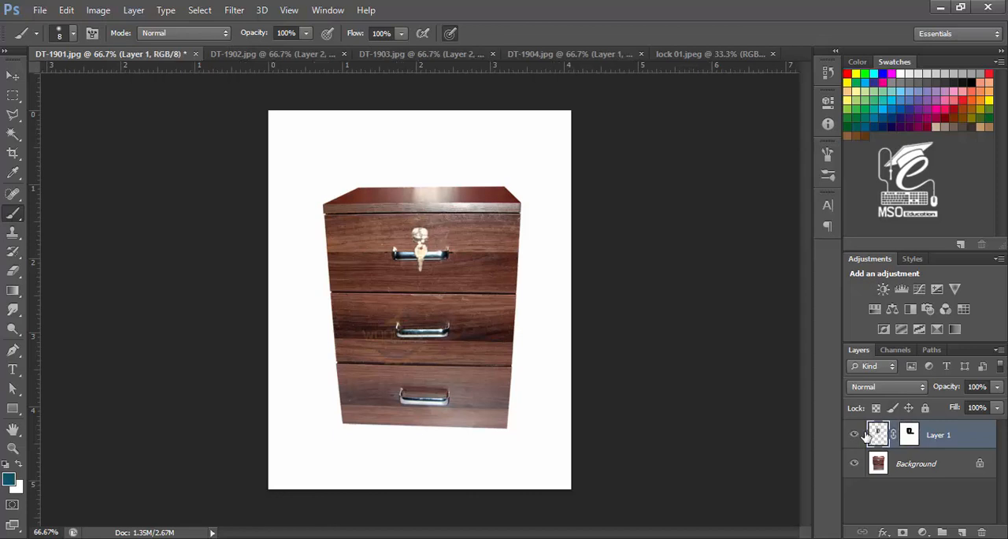
key(ctrl+b)
drag(823, 219, 859, 218)
key(Escape)
click(234, 9)
mouse_move(315, 199)
click(438, 198)
Step: Rotate the lock about -0.91° and narrow its width to about 96% with Free Transform
scroll(429, 246, up, 2)
key(ctrl+t)
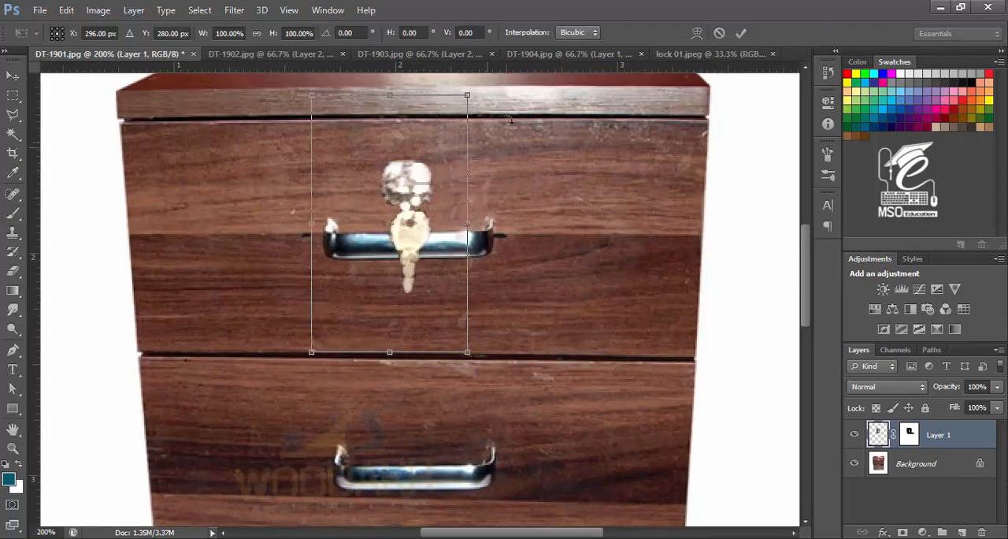
drag(476, 82, 459, 76)
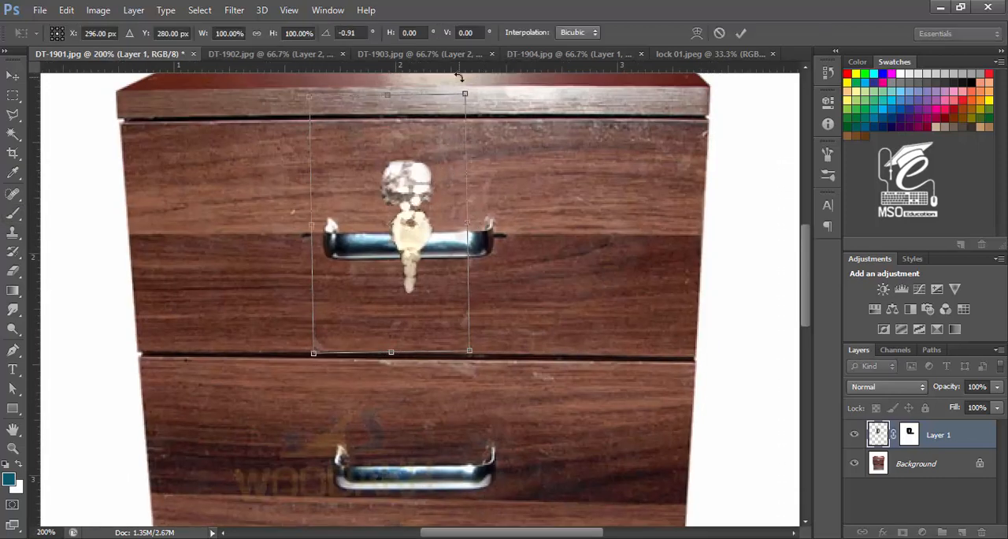
drag(467, 224, 461, 225)
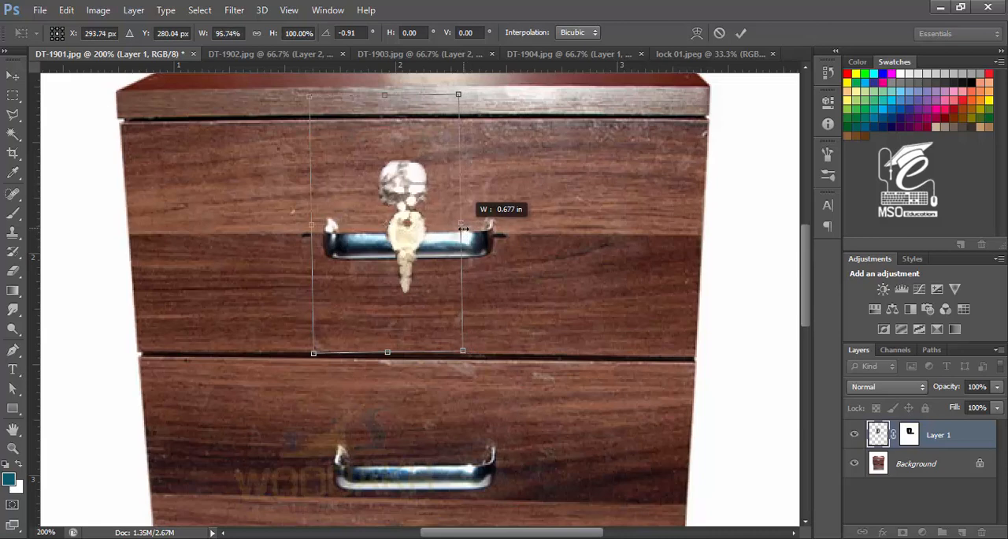
key(Return)
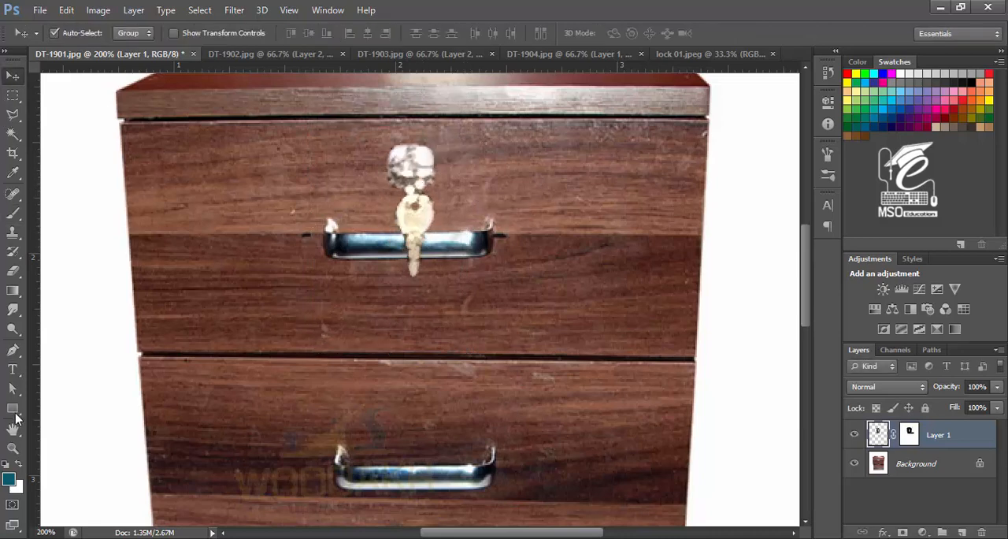
Step: Try painting strokes above the key on the lock layer with a larger brush, undoing each attempt
key(b)
key(d)
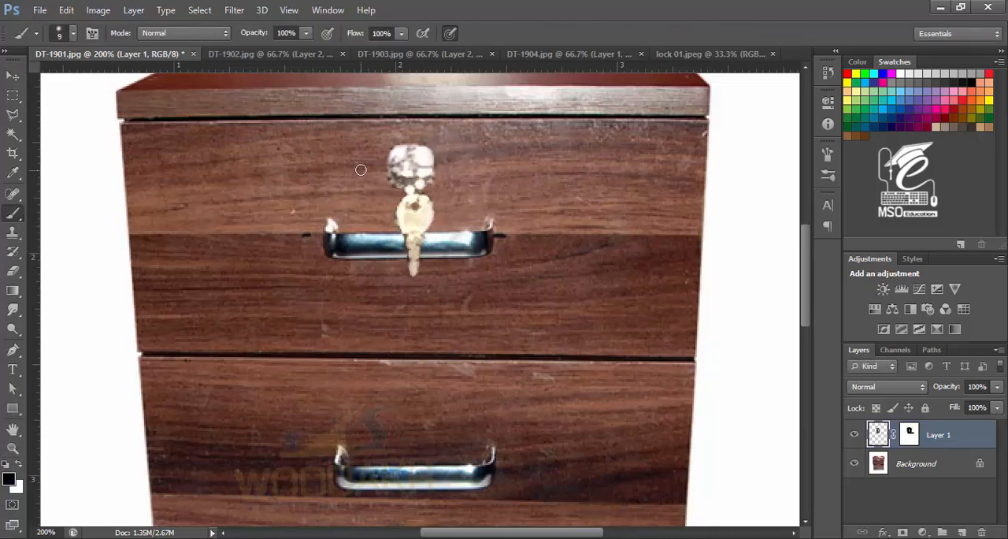
key(bracketright)
key(bracketright)
key(bracketright)
drag(288, 172, 293, 259)
key(ctrl+z)
drag(295, 190, 293, 229)
key(ctrl+z)
key(ctrl+backslash)
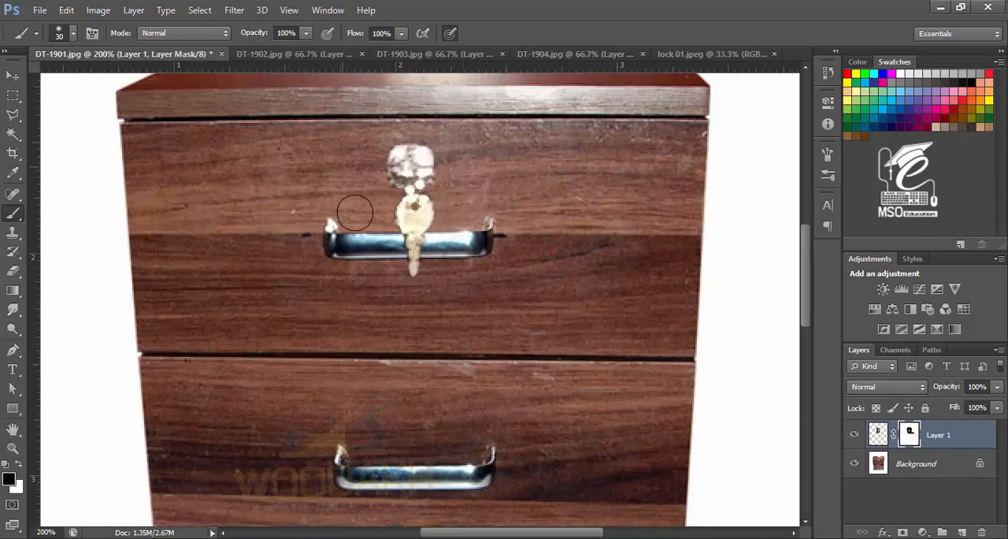
Step: Nudge the lock layer slightly into position on the top drawer with the Move tool
key(v)
drag(411, 174, 412, 176)
key(ctrl+minus)
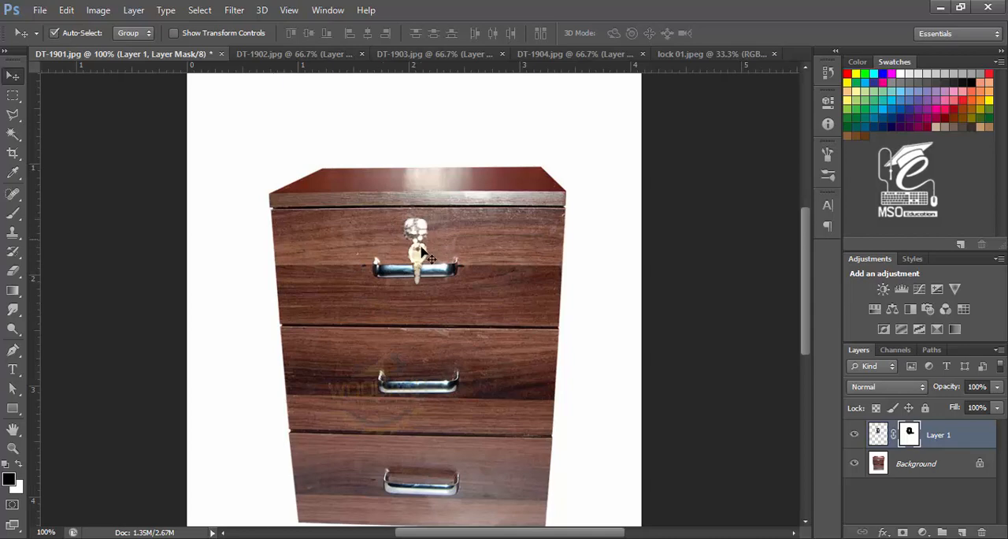
drag(432, 267, 429, 267)
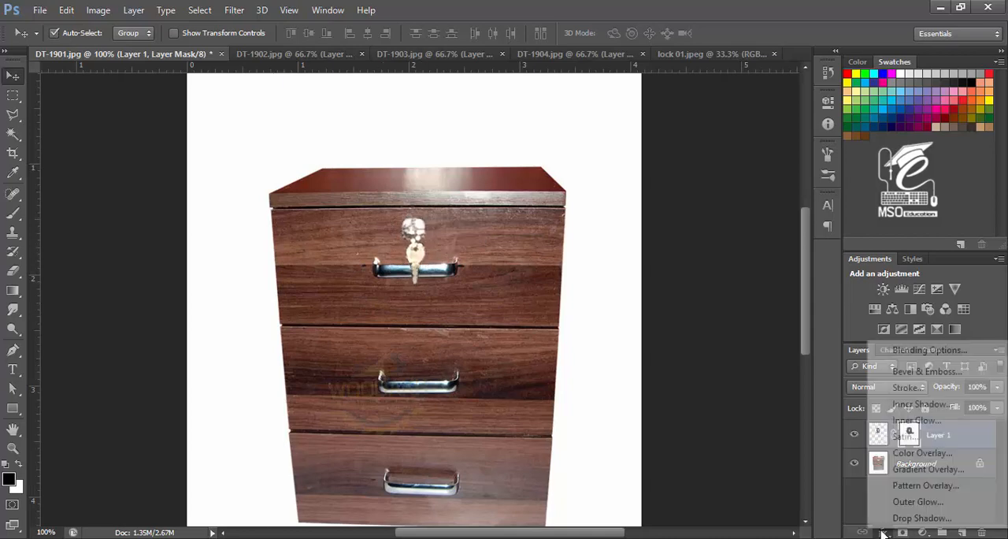
Step: Add a Drop Shadow to the lock without global light, at 104° angle, 17 px distance, 3% spread, and lower opacity
key(alt+l)
key(y)
key(d)
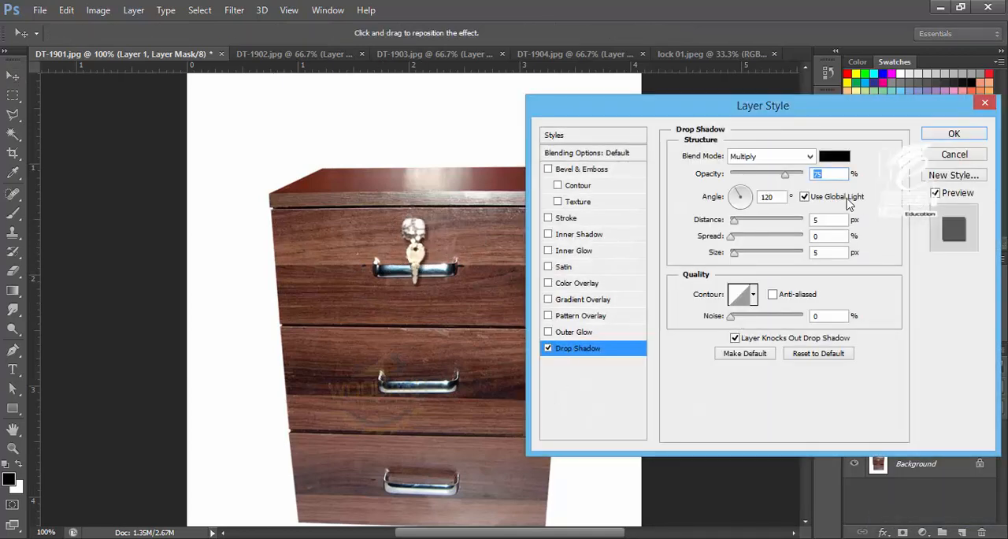
click(803, 197)
drag(748, 197, 740, 193)
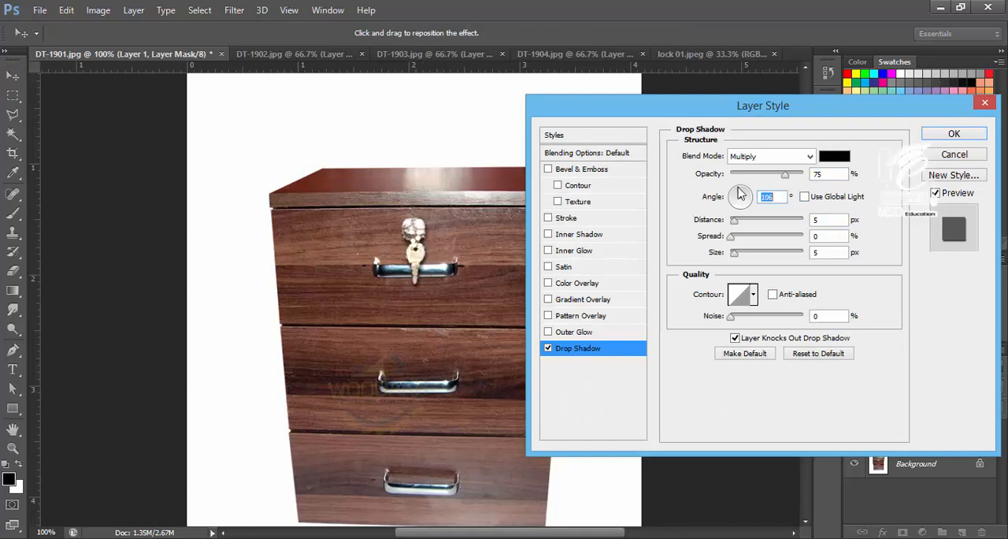
drag(409, 247, 408, 242)
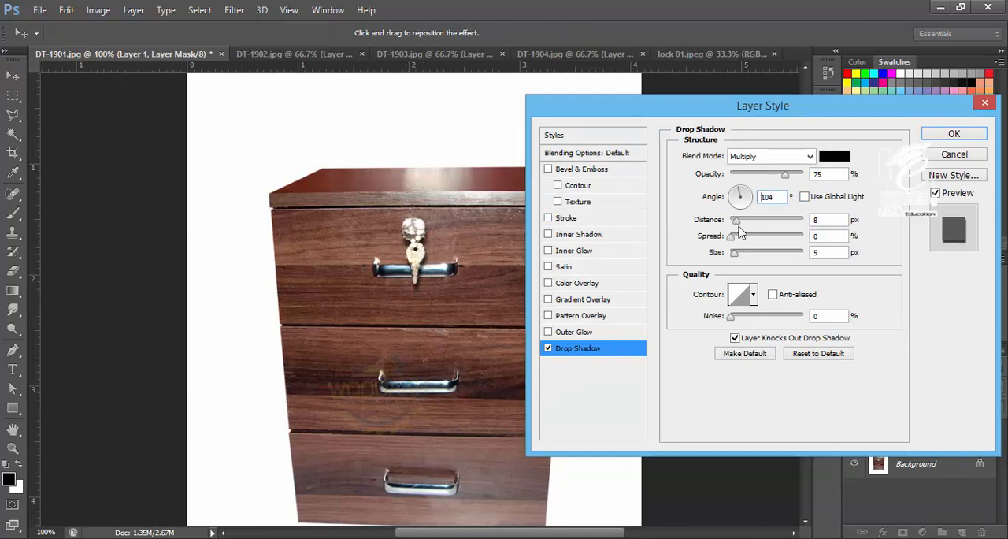
drag(735, 222, 736, 254)
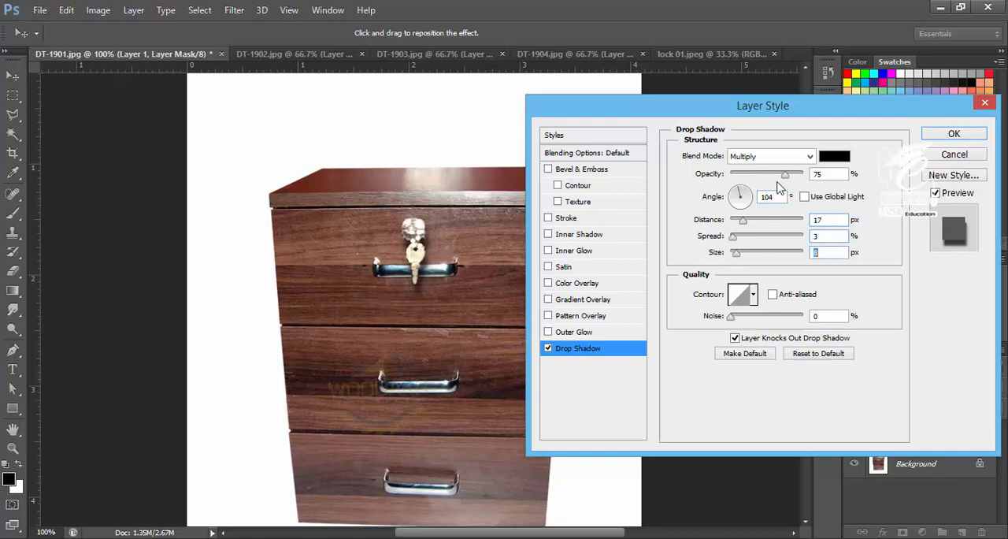
drag(785, 173, 761, 174)
key(Return)
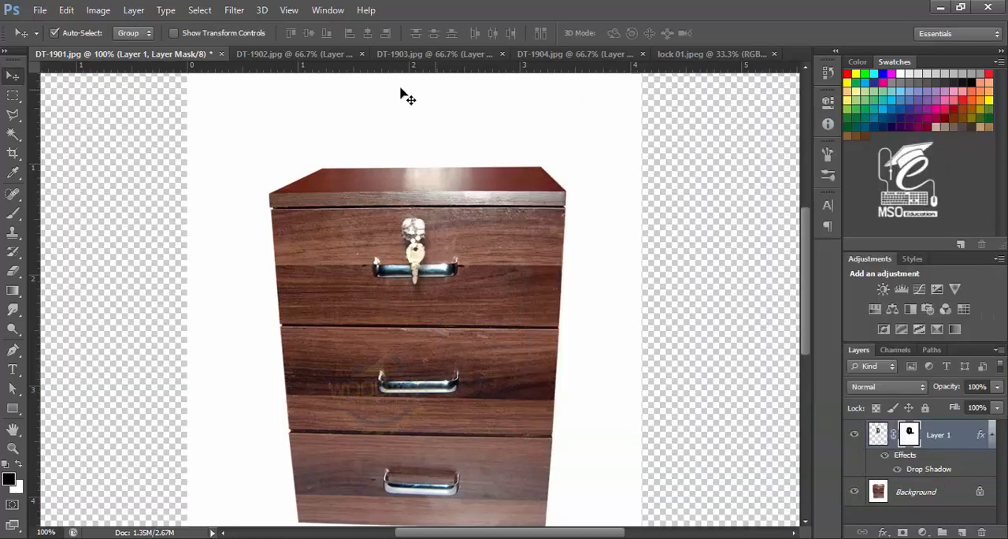
Step: In DT-1902, apply a drop shadow to the lock at 36% opacity, 81° angle and 13 px distance
click(302, 53)
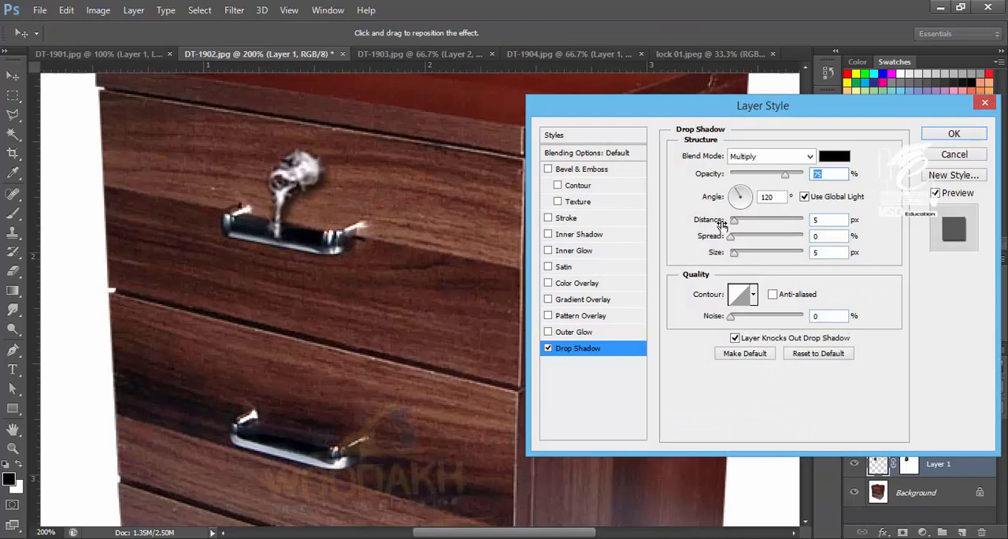
drag(327, 177, 320, 190)
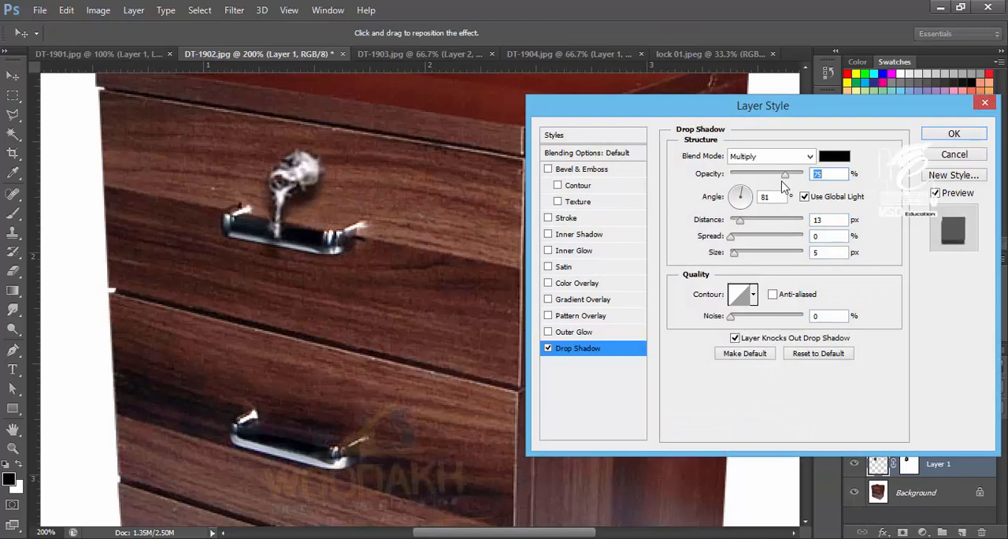
click(949, 134)
Step: In DT-1903, hide Layer 2, show Layer 1's lock instead, and select Layer 1
click(390, 54)
key(ctrl+plus)
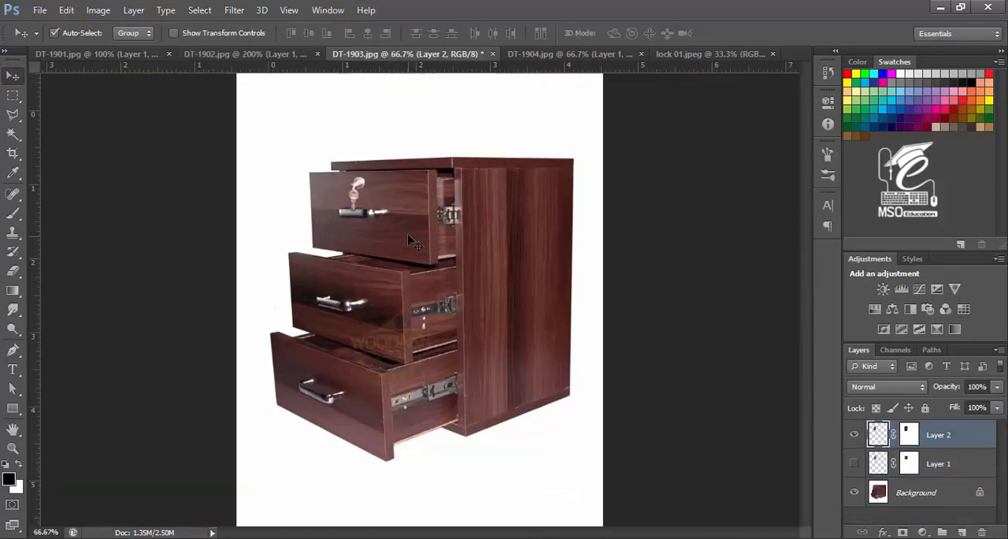
drag(356, 159, 359, 189)
click(857, 465)
click(855, 433)
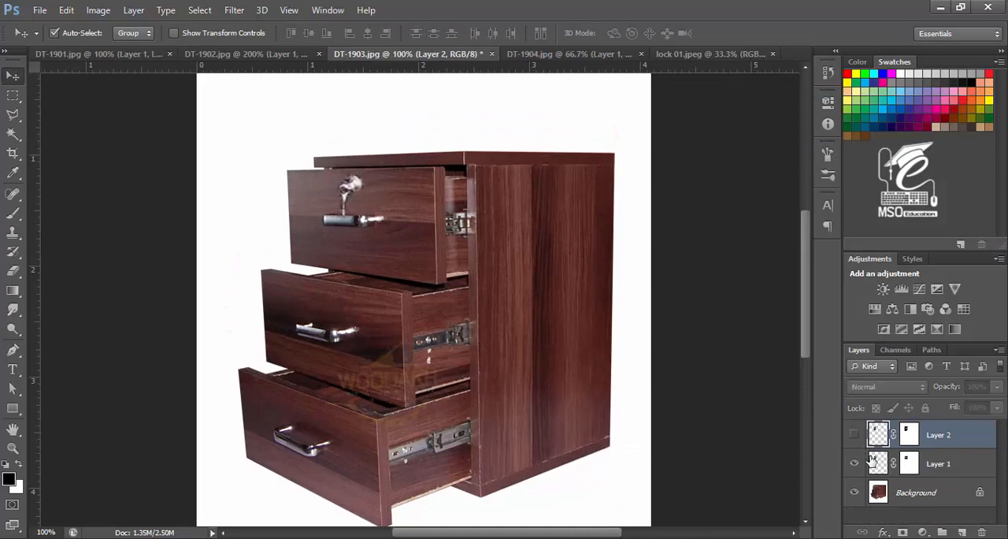
click(874, 469)
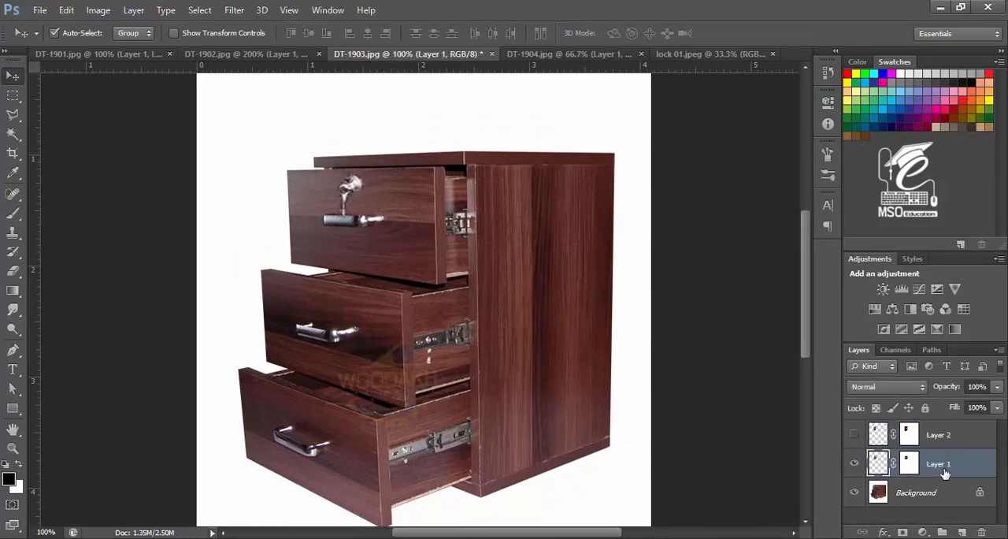
Step: Add a Drop Shadow to Layer 1's lock in DT-1903 with reduced opacity
click(883, 532)
click(913, 523)
drag(779, 175, 754, 181)
click(954, 134)
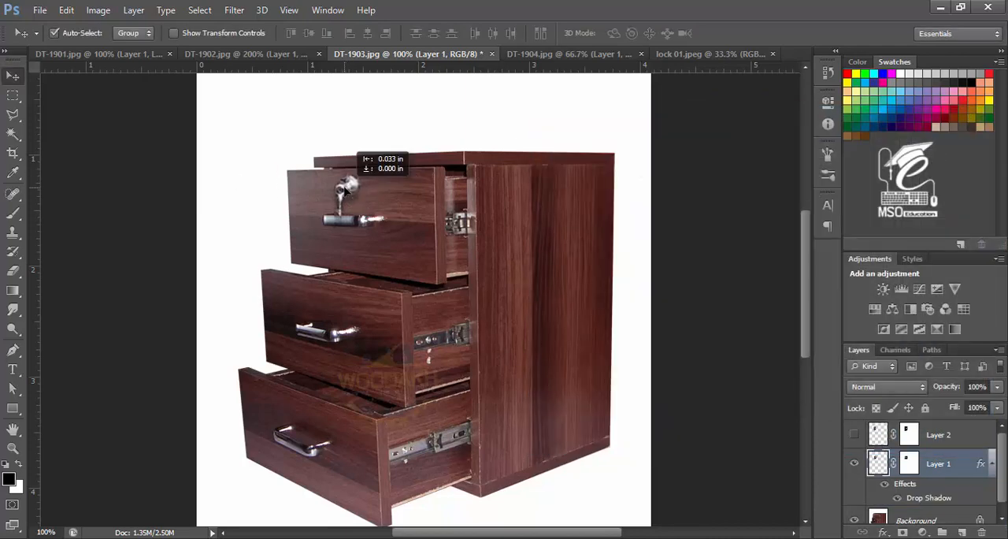
Step: In DT-1904, add a Drop Shadow to the lock at 90° angle with 4 px distance
click(526, 55)
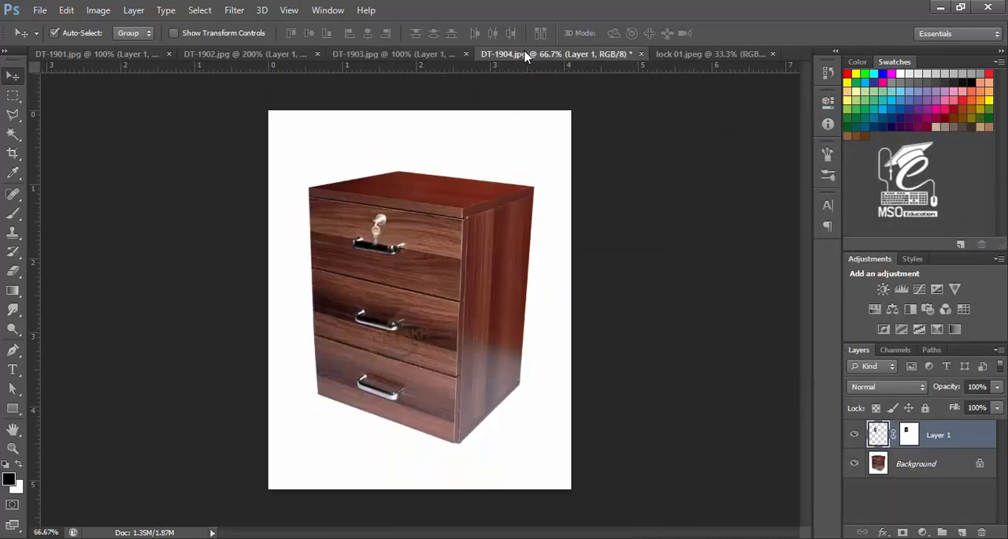
click(883, 533)
click(913, 523)
drag(386, 226, 385, 229)
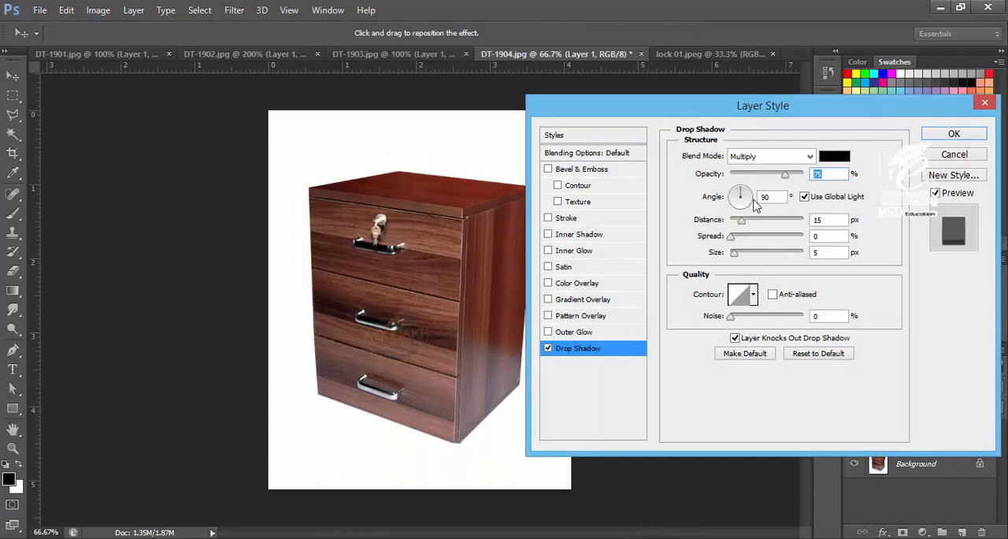
drag(738, 219, 733, 220)
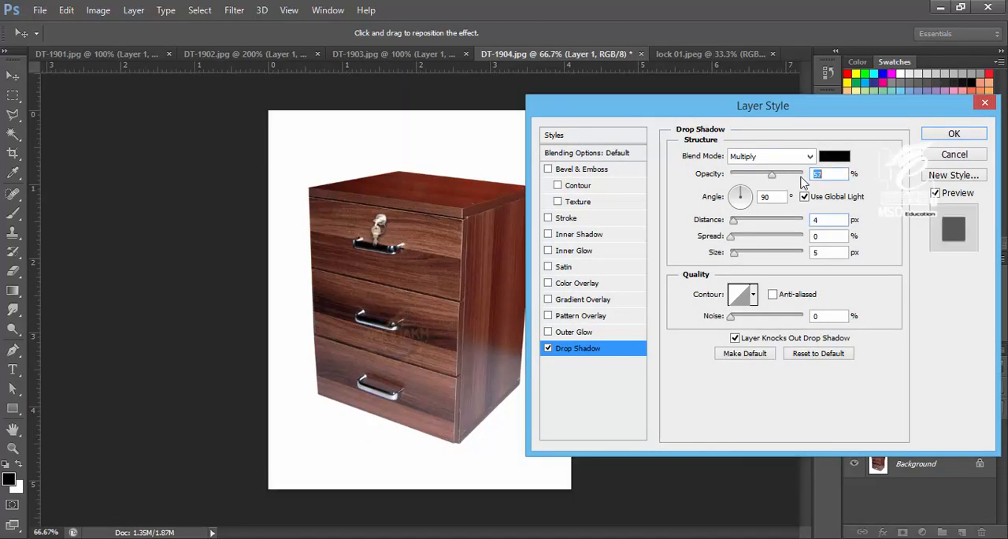
key(Return)
Step: Cycle through the four cabinet documents at 66.7% zoom to compare the finished locks
key(ctrl+shift+Tab)
key(ctrl+shift+Tab)
key(ctrl+shift+Tab)
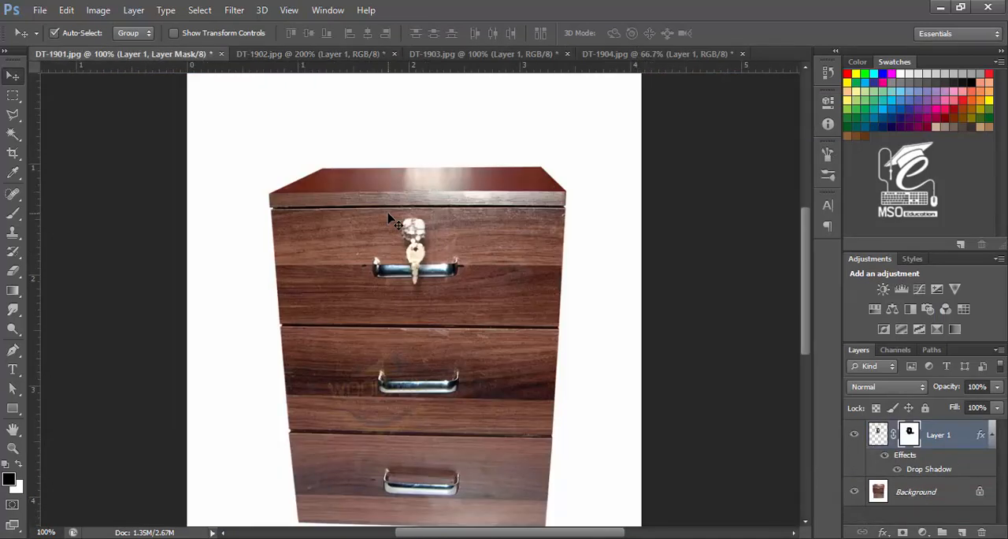
key(ctrl+minus)
key(ctrl+shift+Tab)
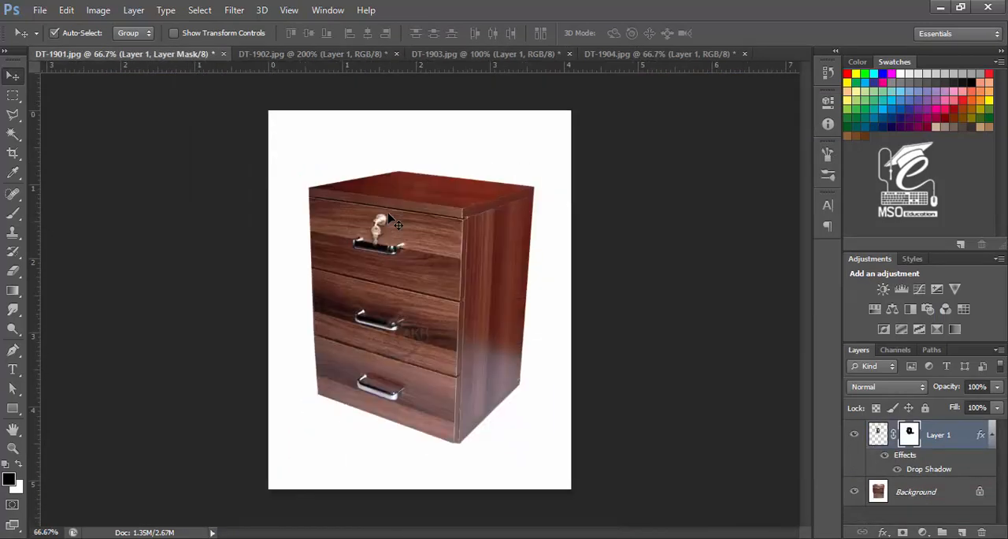
key(ctrl+shift+Tab)
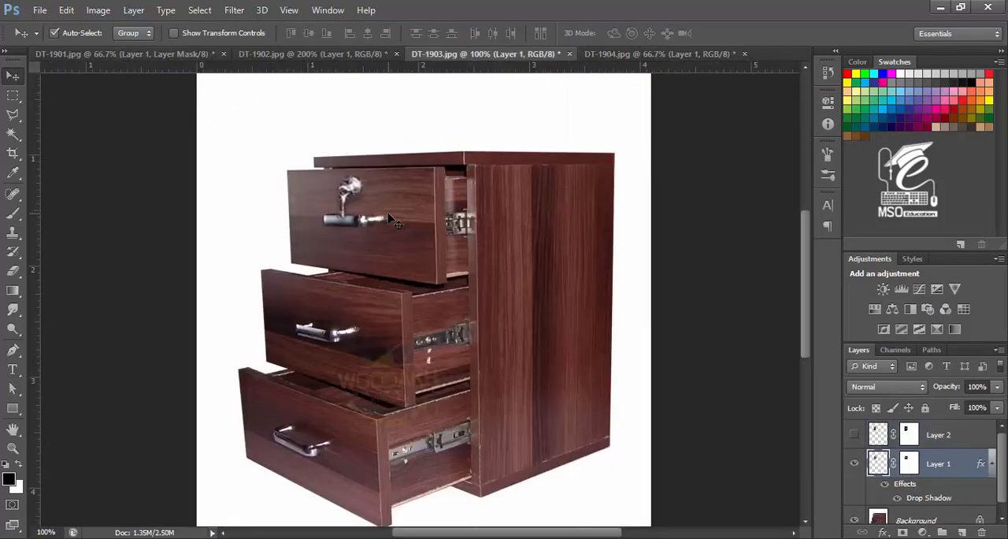
key(ctrl+minus)
key(ctrl+shift+Tab)
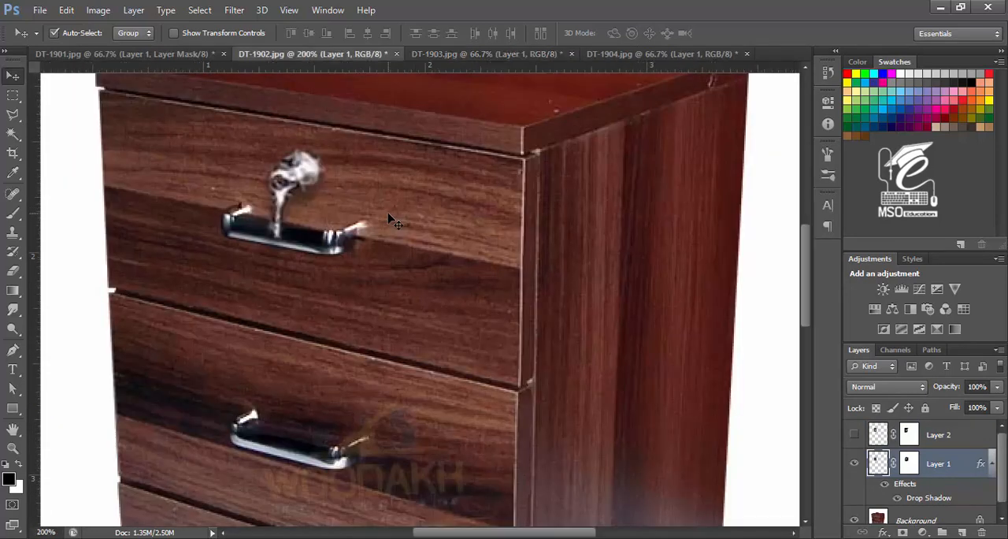
key(ctrl+minus)
key(ctrl+minus)
key(ctrl+shift+Tab)
key(ctrl+shift+Tab)
key(ctrl+shift+Tab)
key(ctrl+shift+Tab)
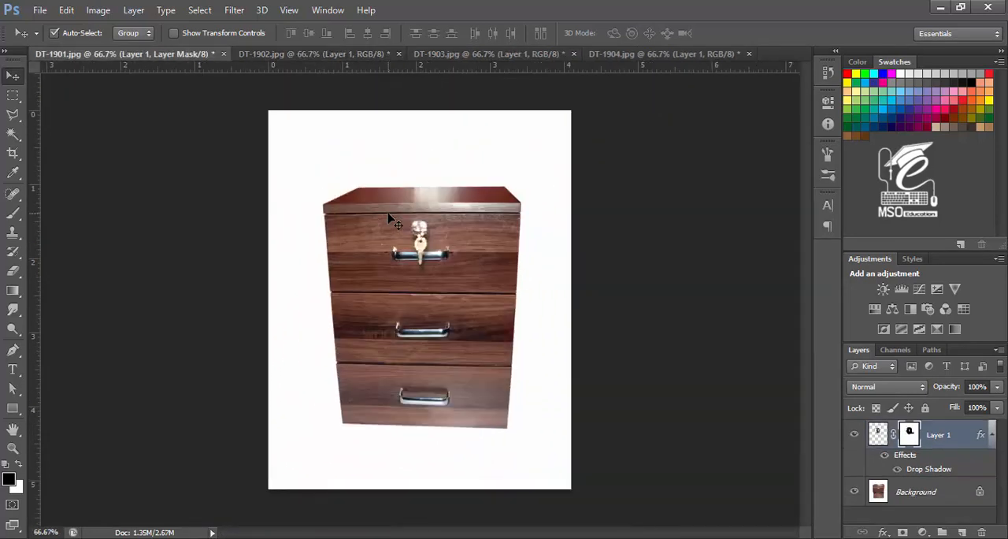
key(ctrl+shift+Tab)
key(ctrl+shift+Tab)
key(ctrl+shift+Tab)
key(ctrl+shift+Tab)
key(ctrl+shift+Tab)
key(ctrl+shift+Tab)
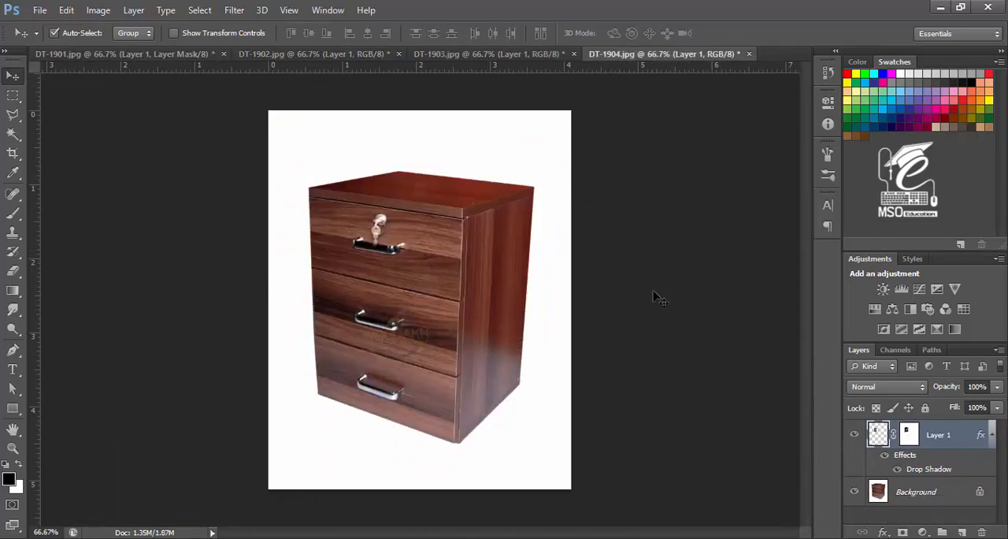
key(ctrl+shift+Tab)
key(ctrl+shift+Tab)
key(ctrl+shift+Tab)
key(ctrl+shift+Tab)
key(ctrl+shift+Tab)
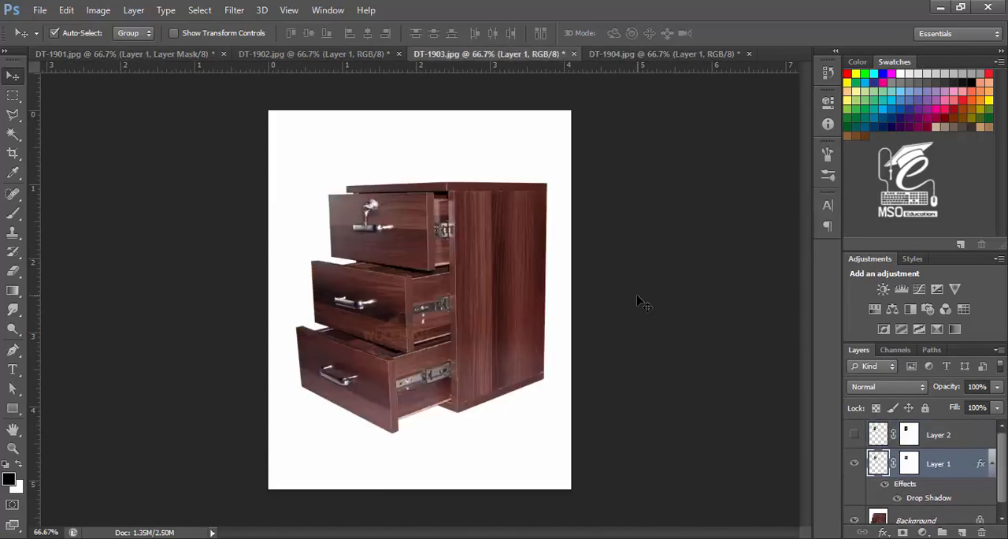
key(ctrl+shift+Tab)
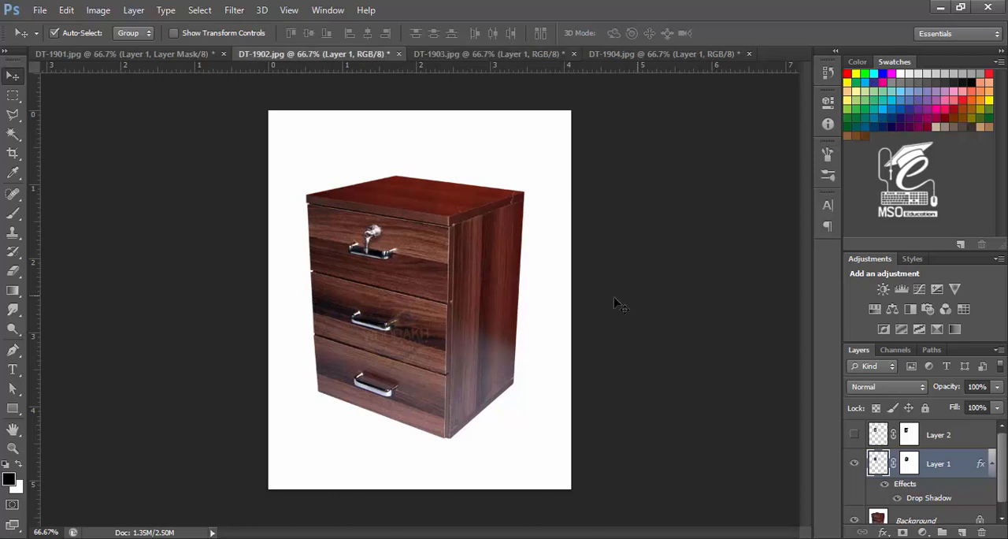